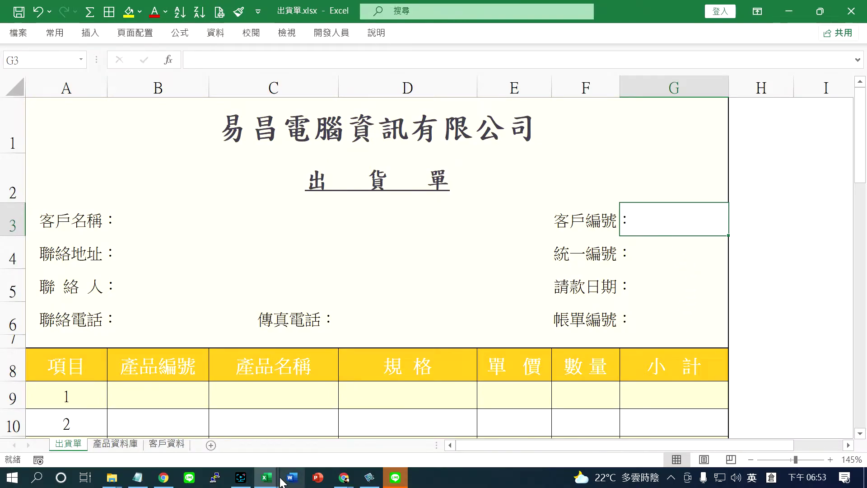
- Switch to the 出貨單-完成.xlsx workbook
{"action": "left_click", "coordinate": [264, 479]}
{"action": "left_click", "coordinate": [252, 431]}
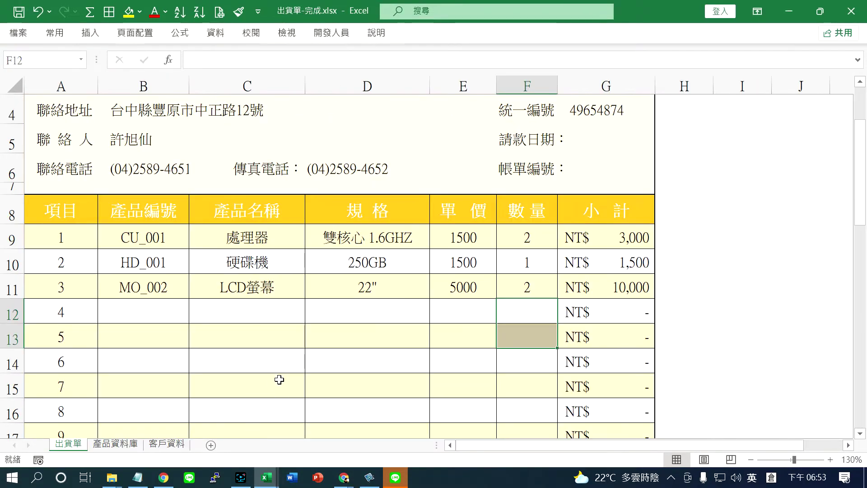
{"action": "scroll", "coordinate": [482, 294], "scroll_direction": "up", "scroll_amount": 1}
- Choose customer ID A2001 from G3's dropdown list
{"action": "left_click", "coordinate": [606, 204]}
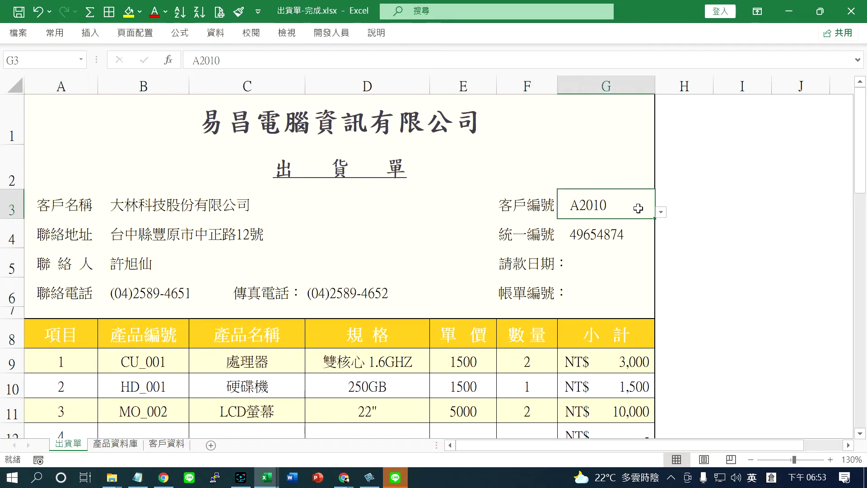
{"action": "left_click", "coordinate": [660, 212]}
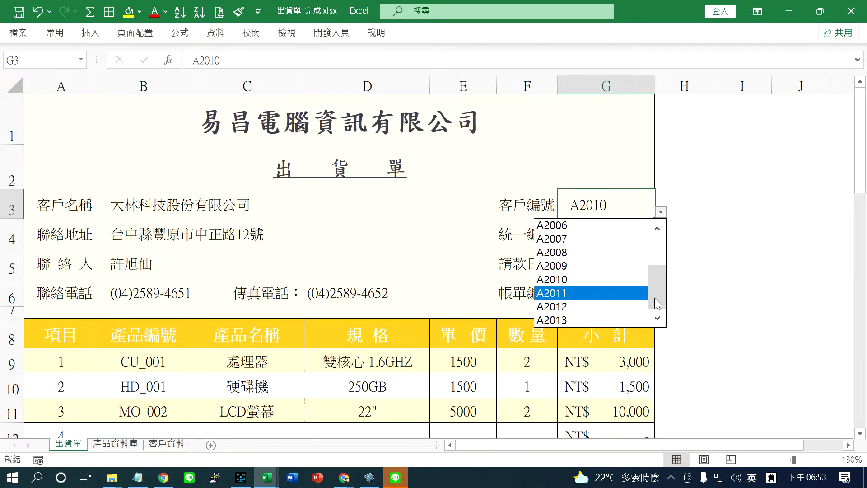
{"action": "scroll", "coordinate": [596, 289], "scroll_direction": "up", "scroll_amount": 2}
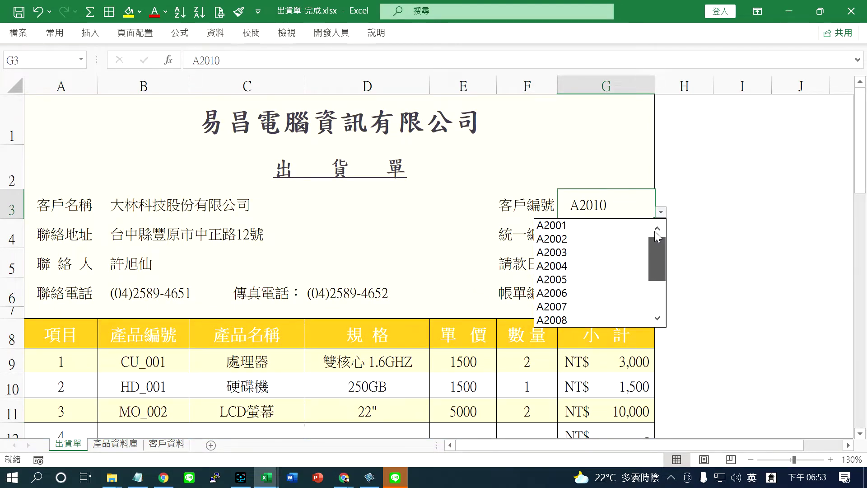
{"action": "left_click", "coordinate": [591, 225]}
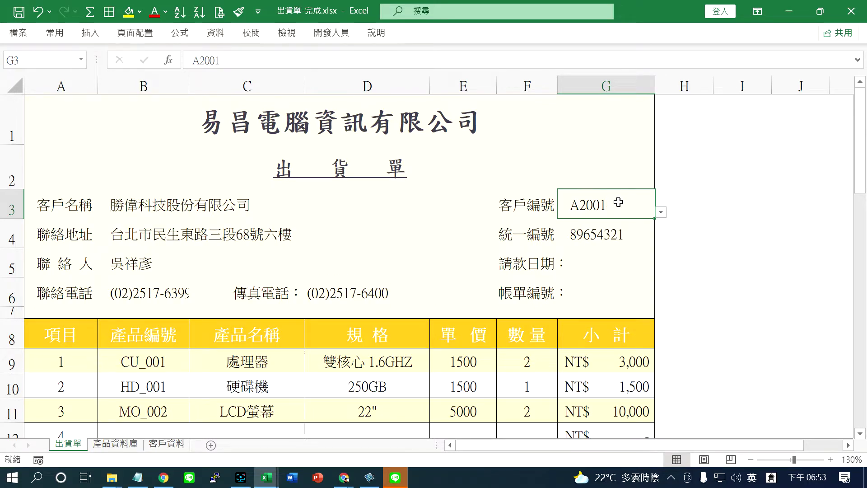
{"action": "left_click", "coordinate": [758, 14]}
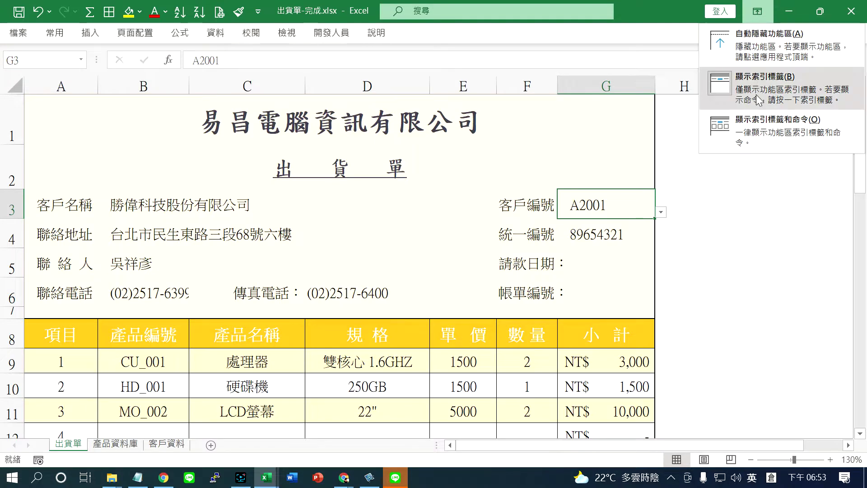
- Keep ribbon commands shown and inspect G3's validation list source =CUSTOMER_NUM, closing without changes
{"action": "left_click", "coordinate": [753, 130]}
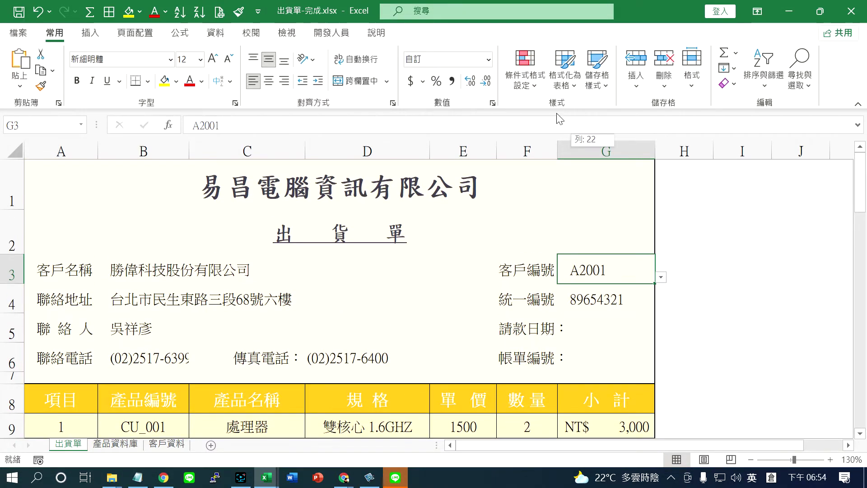
{"action": "left_click", "coordinate": [215, 33]}
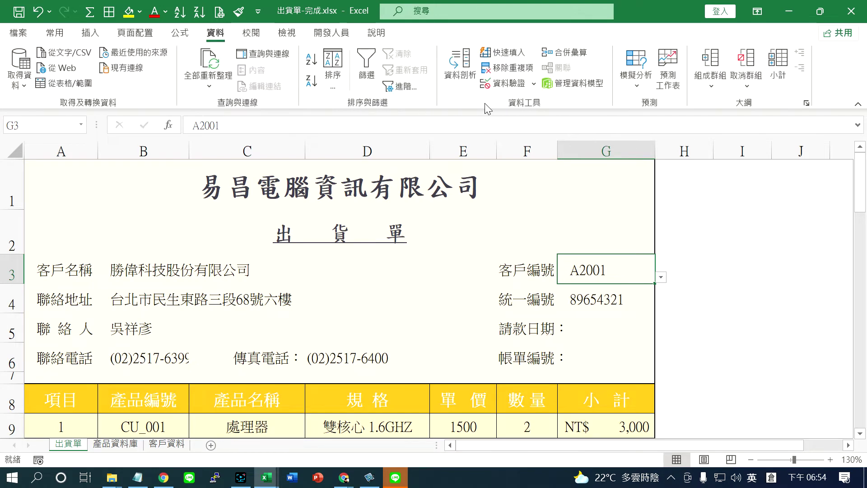
{"action": "left_click", "coordinate": [514, 88]}
{"action": "mouse_move", "coordinate": [526, 141]}
{"action": "left_mouse_down"}
{"action": "mouse_move", "coordinate": [373, 161]}
{"action": "mouse_move", "coordinate": [392, 171]}
{"action": "left_mouse_up"}
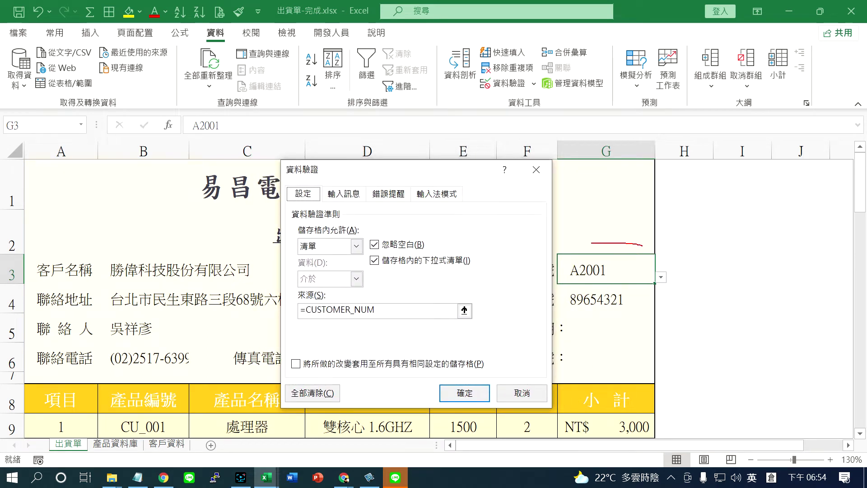
{"action": "left_click_drag", "start_coordinate": [591, 242], "coordinate": [622, 287]}
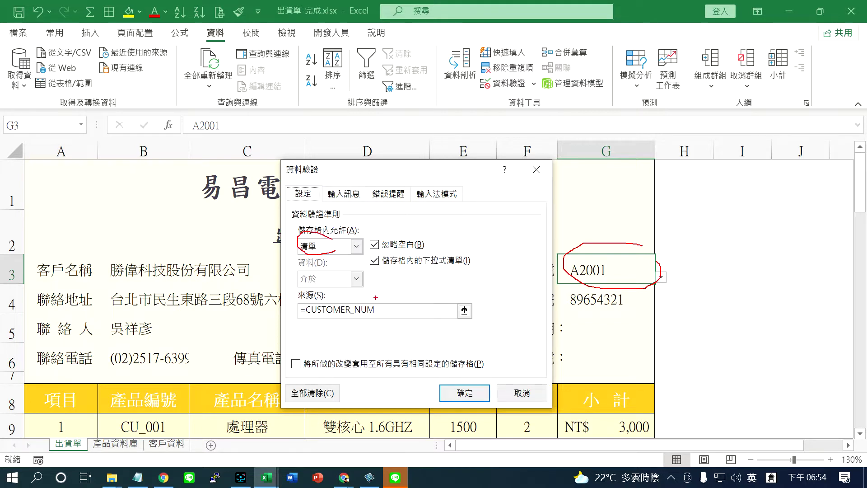
{"action": "mouse_move", "coordinate": [291, 307]}
{"action": "left_mouse_down"}
{"action": "mouse_move", "coordinate": [413, 307]}
{"action": "mouse_move", "coordinate": [361, 291]}
{"action": "left_mouse_up"}
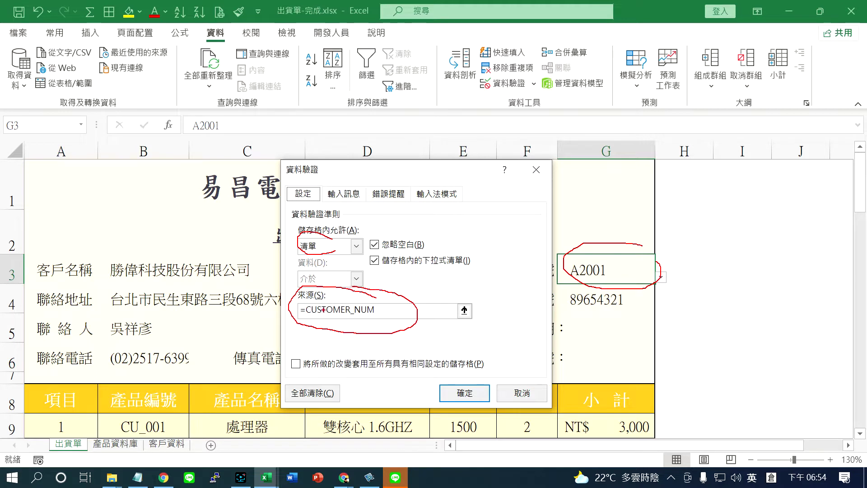
{"action": "left_click_drag", "start_coordinate": [313, 315], "coordinate": [349, 315]}
{"action": "key", "text": "Escape"}
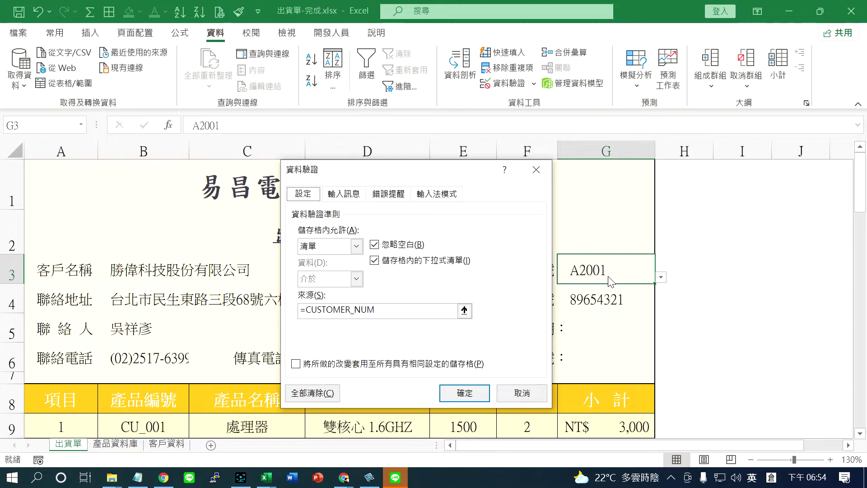
{"action": "left_click", "coordinate": [524, 395]}
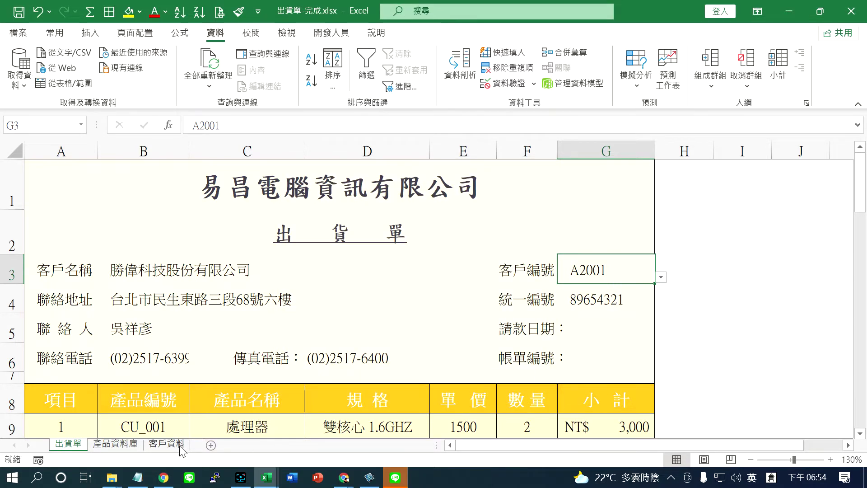
{"action": "mouse_move", "coordinate": [267, 477]}
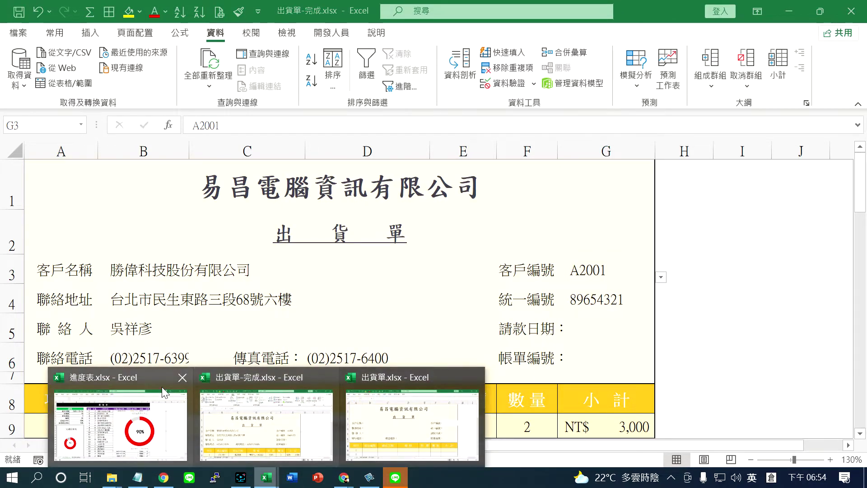
- Close 進度表.xlsx without saving and switch to 出貨單.xlsx
{"action": "left_click", "coordinate": [182, 378]}
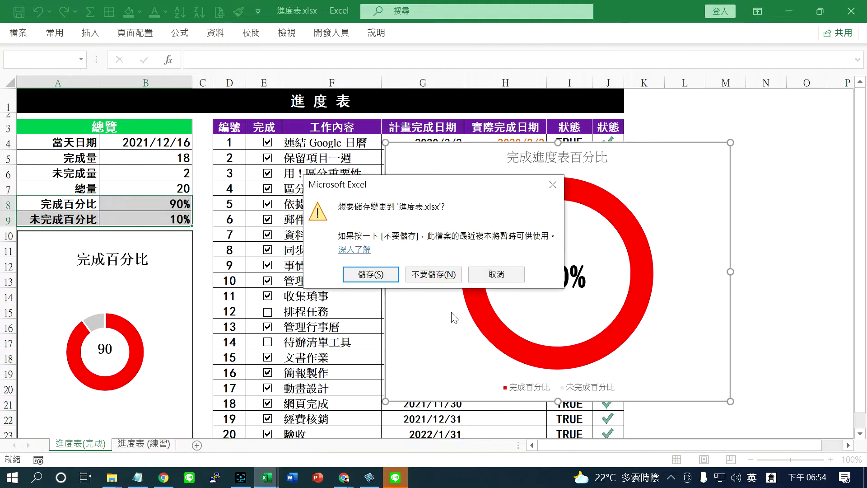
{"action": "left_click", "coordinate": [439, 273]}
{"action": "mouse_move", "coordinate": [266, 477]}
{"action": "left_click", "coordinate": [342, 413]}
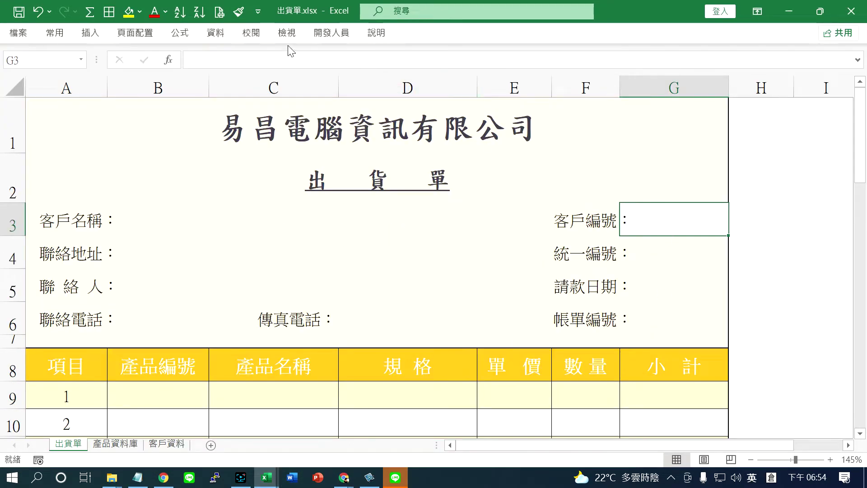
- Give G3 a List validation sourced from =客戶資料!$A$2:$A$14
{"action": "left_click", "coordinate": [216, 33]}
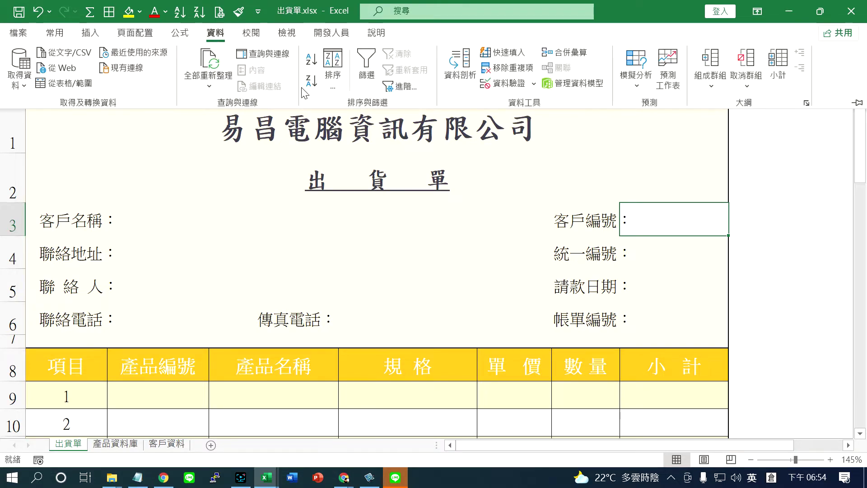
{"action": "left_click", "coordinate": [509, 83]}
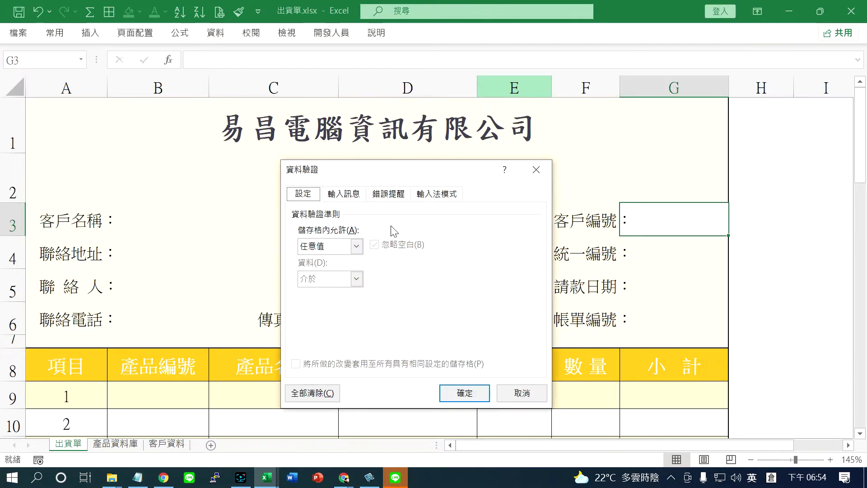
{"action": "left_click", "coordinate": [356, 246]}
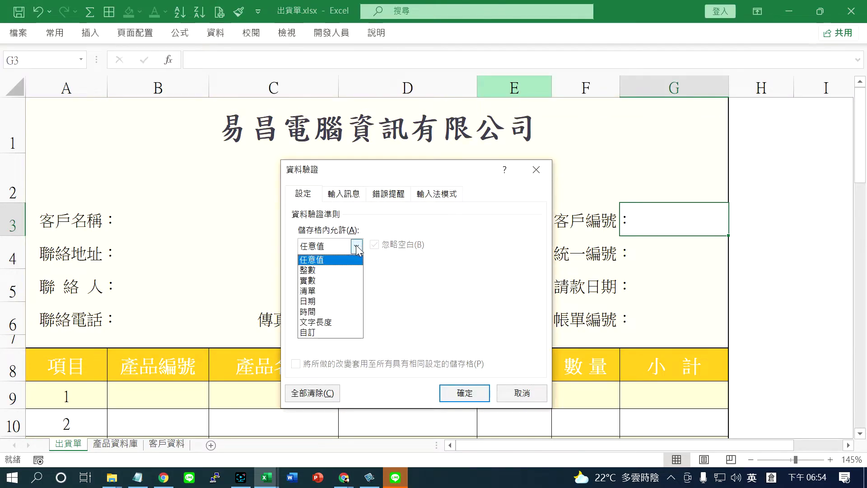
{"action": "left_click", "coordinate": [331, 293]}
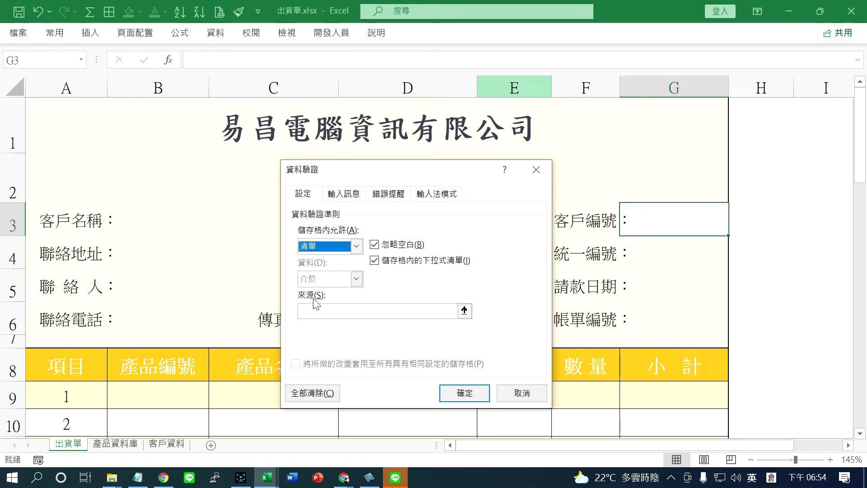
{"action": "left_click", "coordinate": [464, 311]}
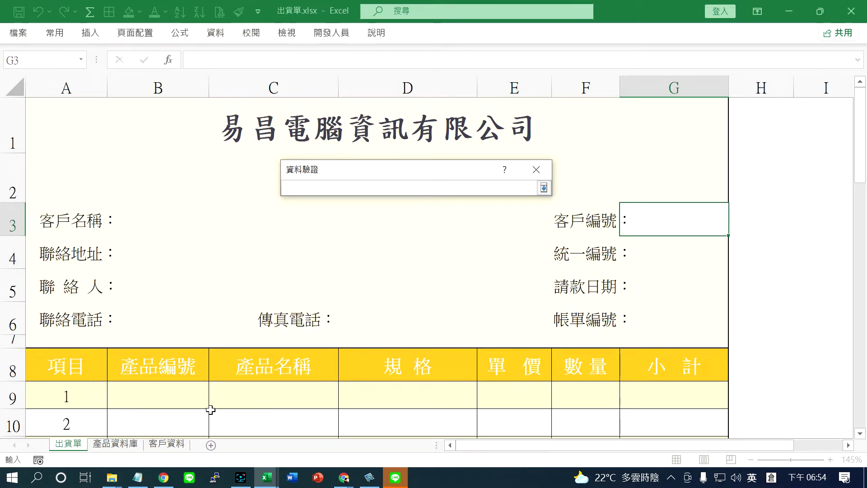
{"action": "left_click", "coordinate": [167, 443]}
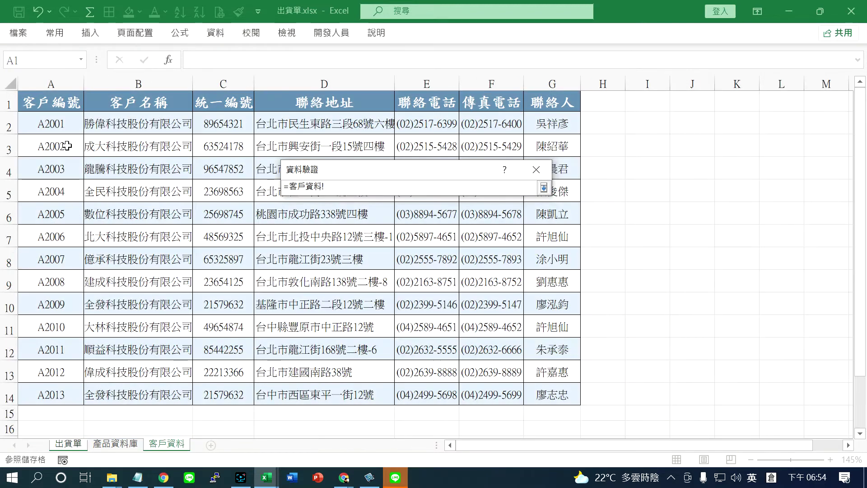
{"action": "left_click", "coordinate": [68, 123]}
{"action": "left_click_drag", "start_coordinate": [68, 123], "coordinate": [64, 396]}
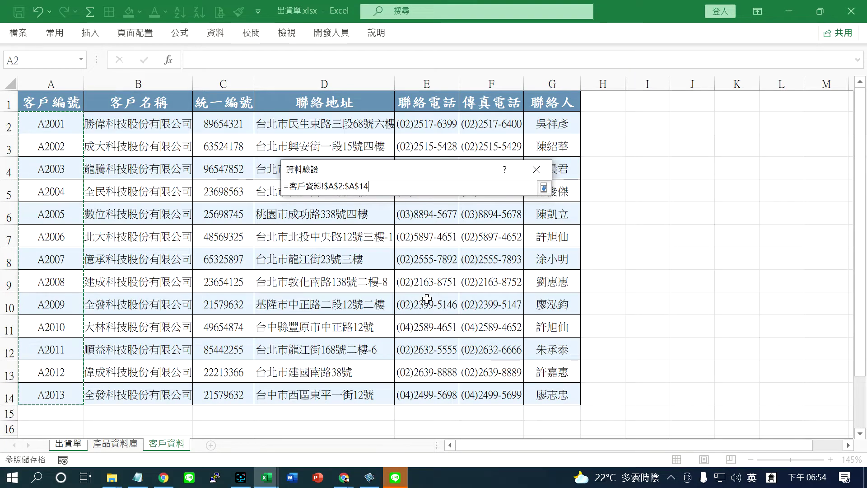
{"action": "mouse_move", "coordinate": [477, 174]}
{"action": "left_mouse_down"}
{"action": "mouse_move", "coordinate": [647, 220]}
{"action": "mouse_move", "coordinate": [758, 223]}
{"action": "left_mouse_up"}
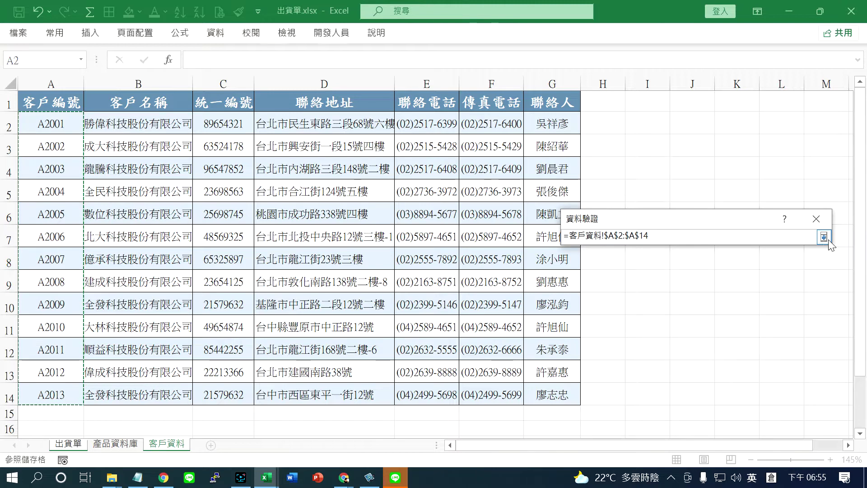
{"action": "left_click", "coordinate": [823, 237]}
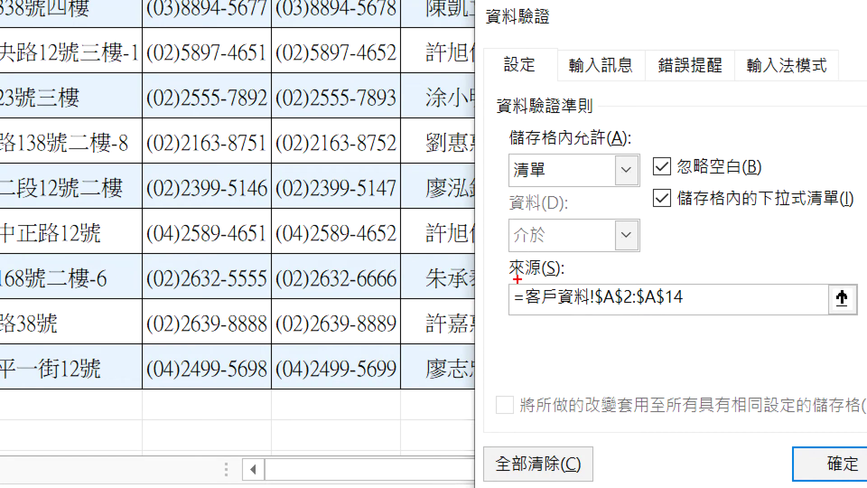
{"action": "left_click_drag", "start_coordinate": [517, 279], "coordinate": [598, 313]}
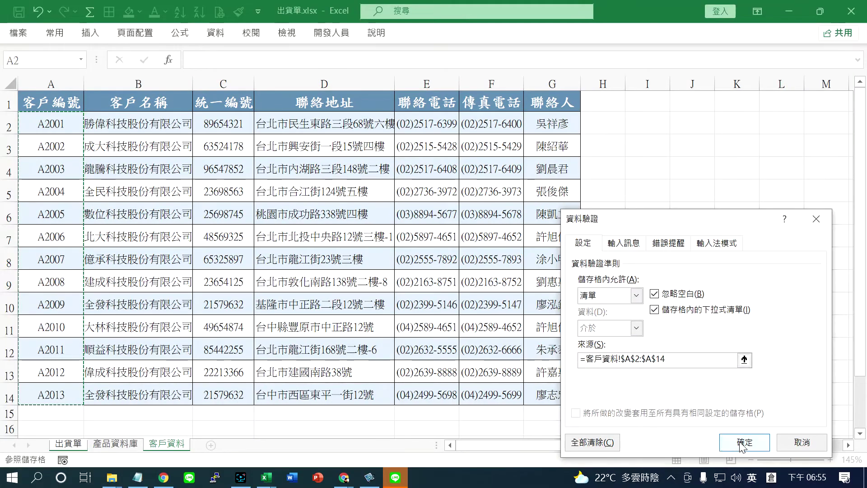
{"action": "left_click", "coordinate": [744, 446]}
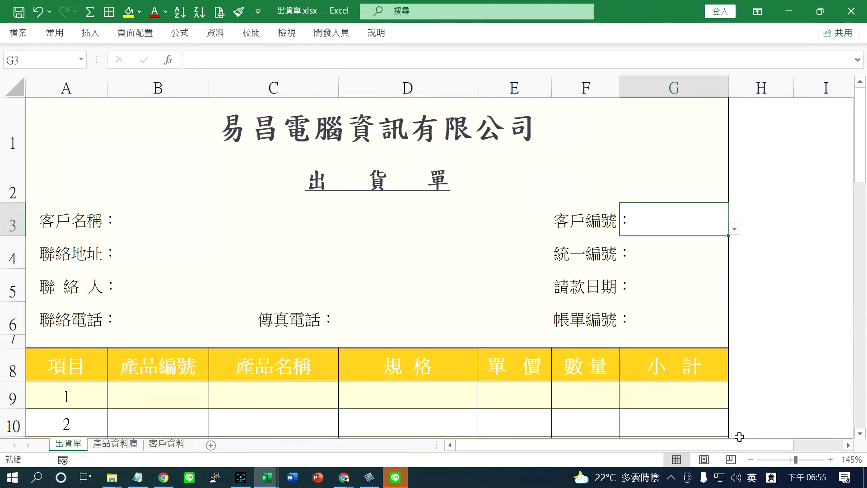
{"action": "left_click", "coordinate": [734, 229]}
{"action": "left_click", "coordinate": [641, 248]}
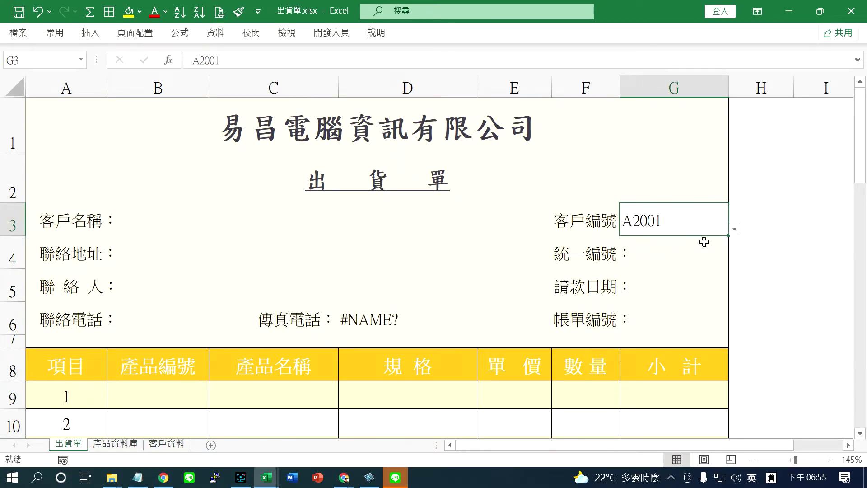
{"action": "left_click", "coordinate": [735, 230]}
{"action": "left_click", "coordinate": [668, 258]}
{"action": "left_click", "coordinate": [735, 230]}
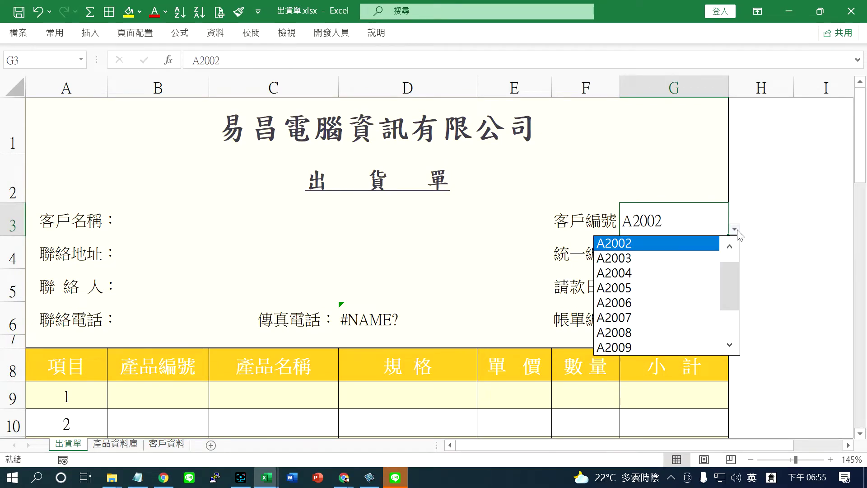
{"action": "scroll", "coordinate": [725, 277], "scroll_direction": "up", "scroll_amount": 1}
{"action": "left_click", "coordinate": [648, 246]}
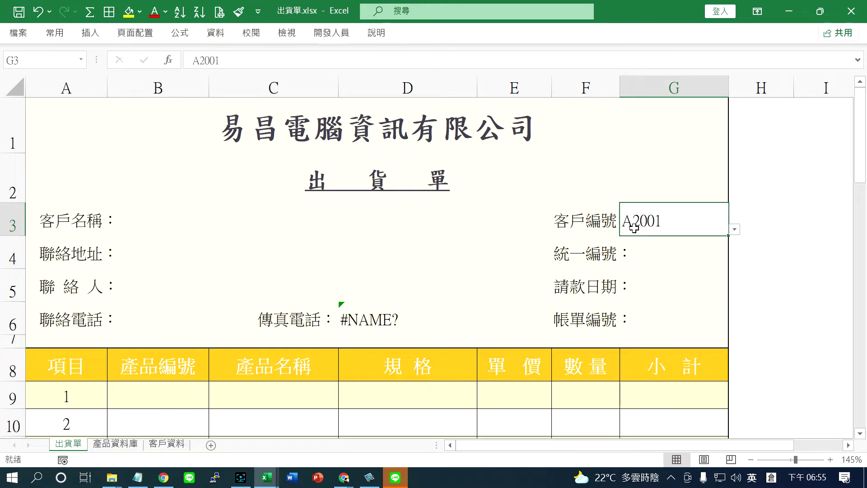
{"action": "left_click", "coordinate": [166, 443]}
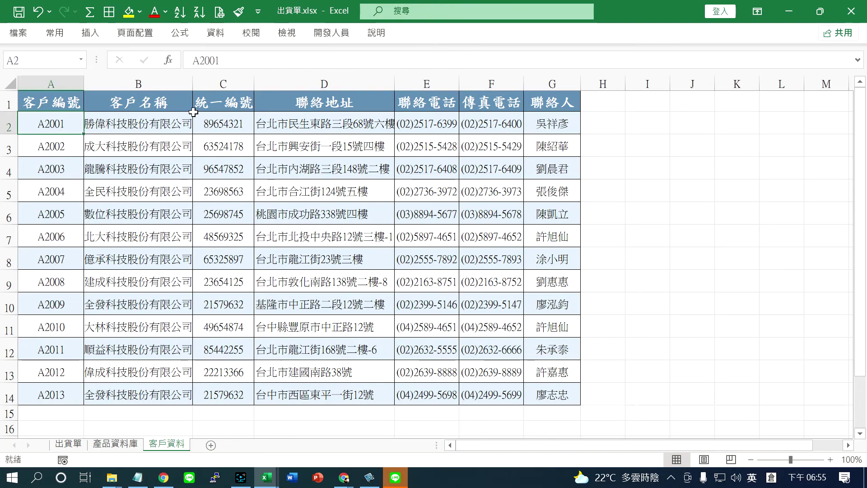
{"action": "left_click_drag", "start_coordinate": [192, 84], "coordinate": [219, 84]}
{"action": "left_click", "coordinate": [134, 123]}
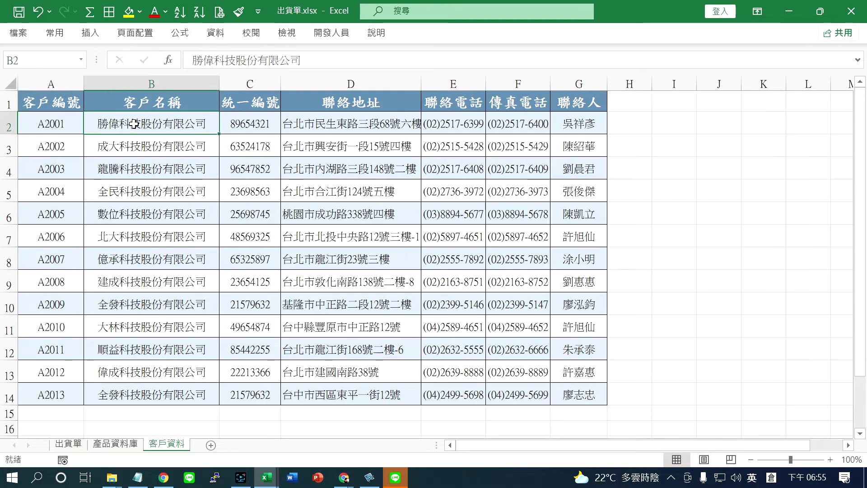
{"action": "left_click", "coordinate": [61, 125]}
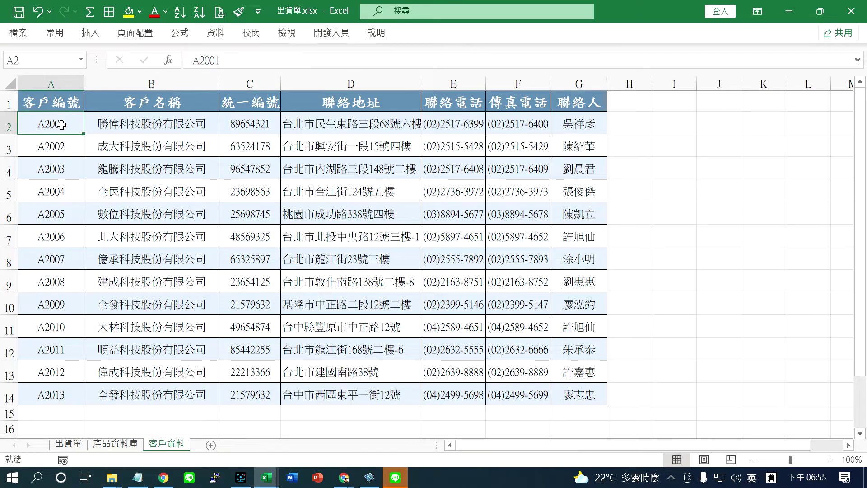
{"action": "left_click_drag", "start_coordinate": [63, 102], "coordinate": [65, 397]}
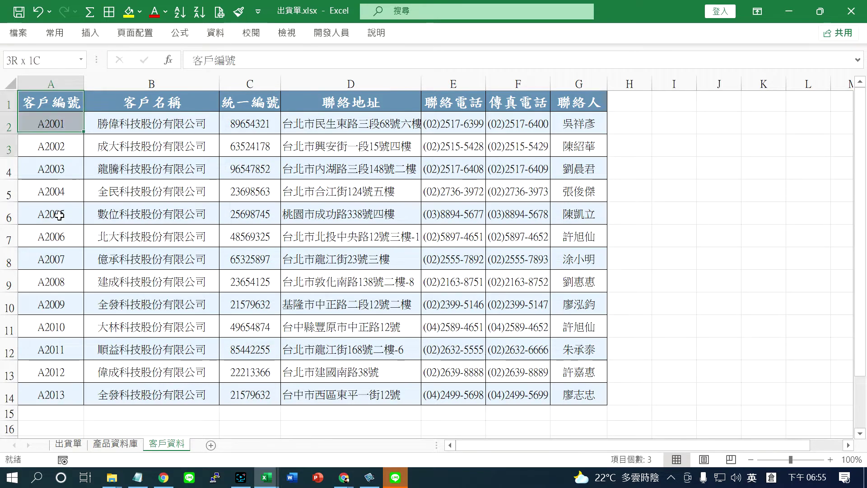
{"action": "left_click", "coordinate": [99, 120]}
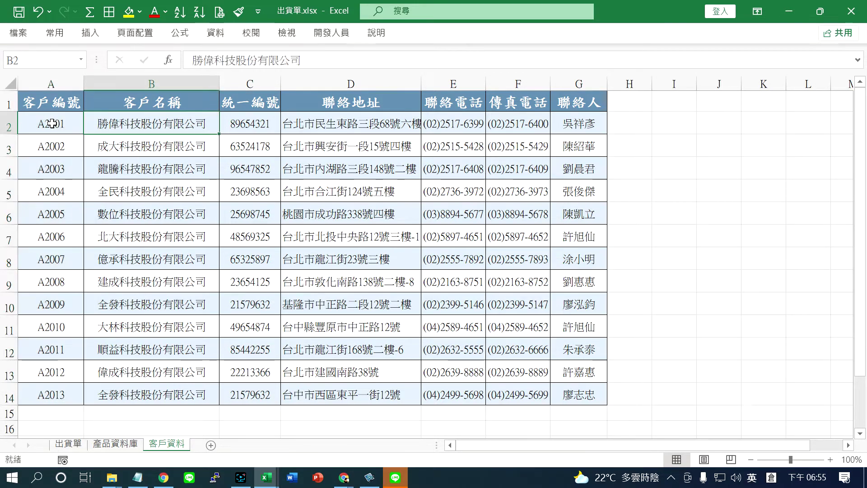
{"action": "left_click_drag", "start_coordinate": [52, 124], "coordinate": [539, 123]}
{"action": "left_click", "coordinate": [128, 126]}
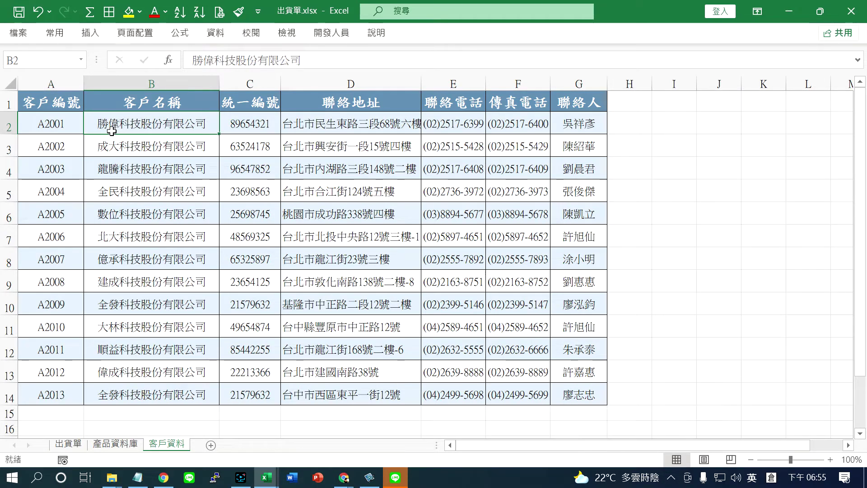
{"action": "left_click", "coordinate": [69, 125]}
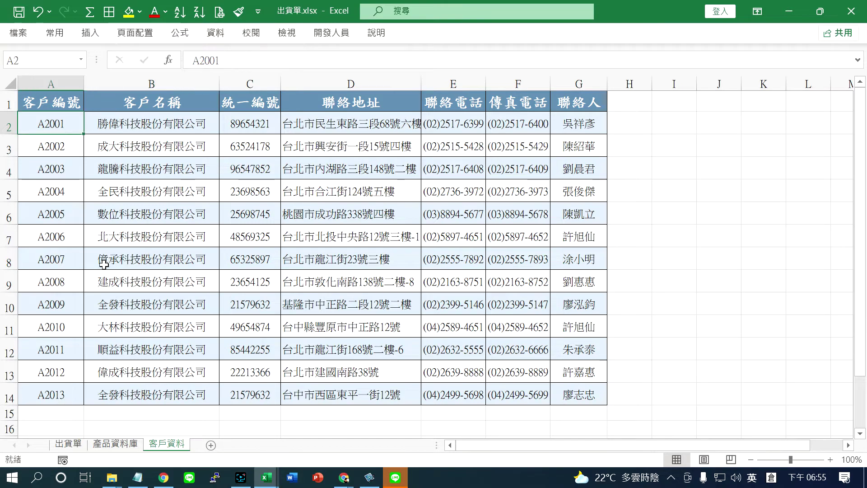
- Compare form cell B3 with the 客戶資料 table, selecting the customer IDs and full range A2:G14
{"action": "left_click", "coordinate": [72, 443]}
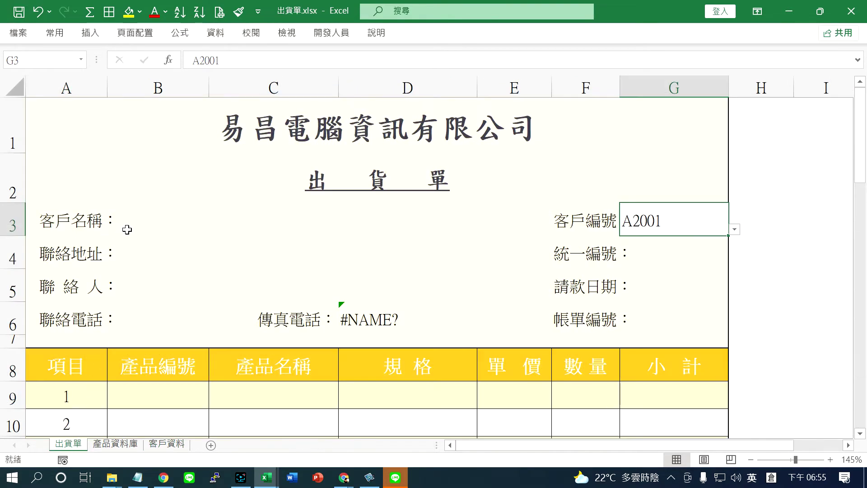
{"action": "left_click", "coordinate": [141, 223]}
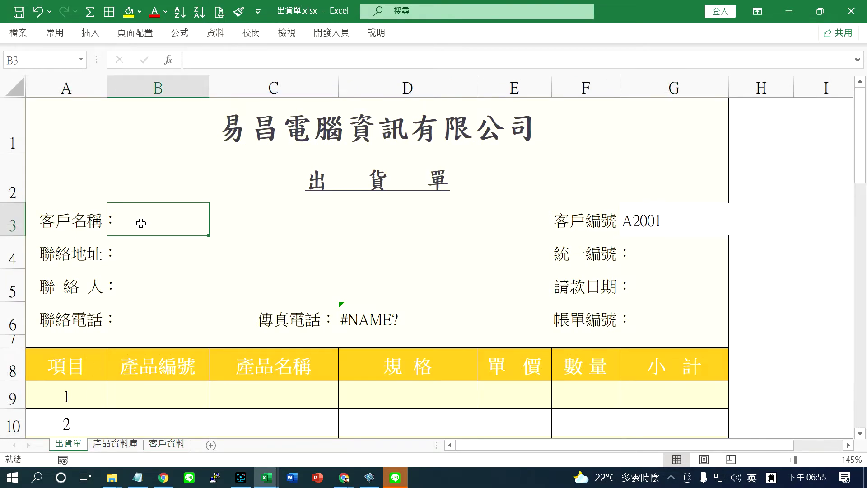
{"action": "left_click", "coordinate": [163, 443]}
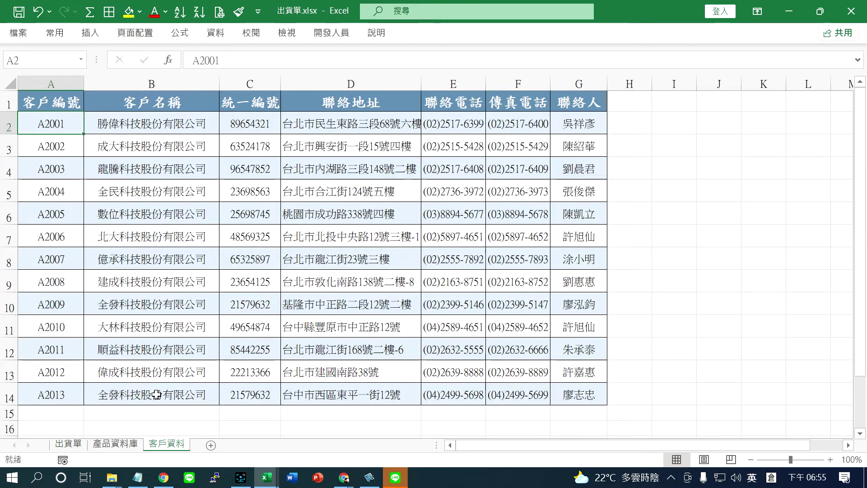
{"action": "left_click", "coordinate": [143, 125]}
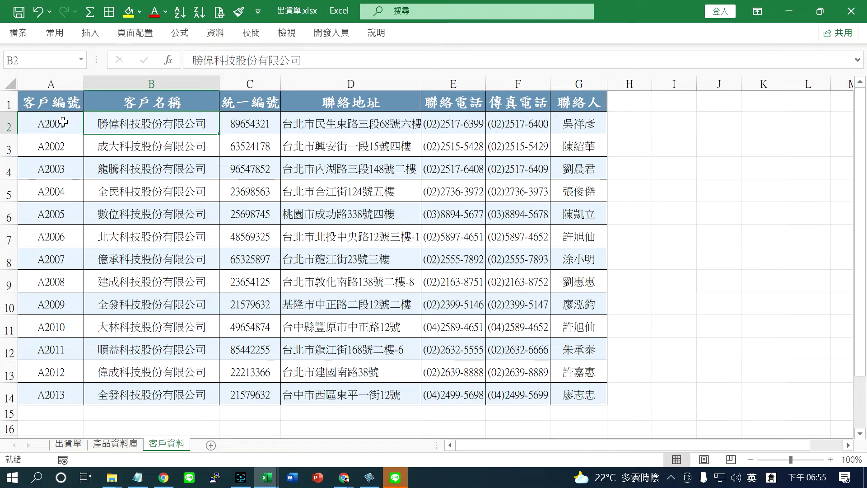
{"action": "left_click_drag", "start_coordinate": [63, 122], "coordinate": [51, 393]}
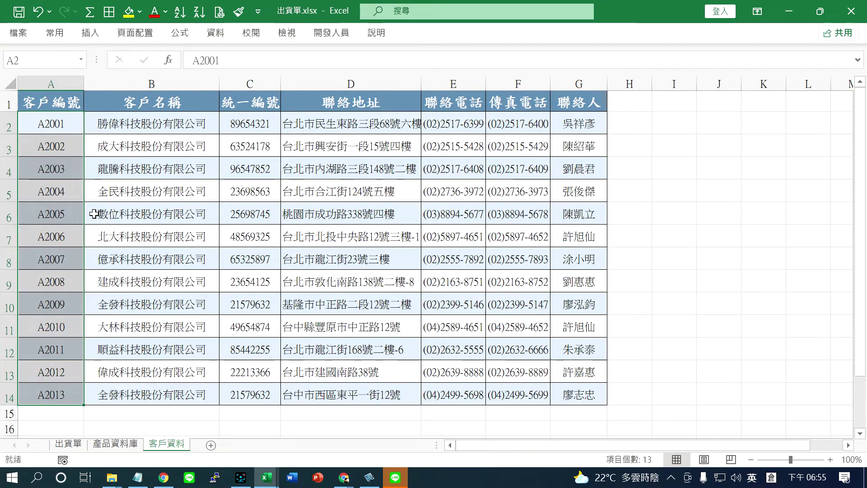
{"action": "left_click", "coordinate": [54, 127]}
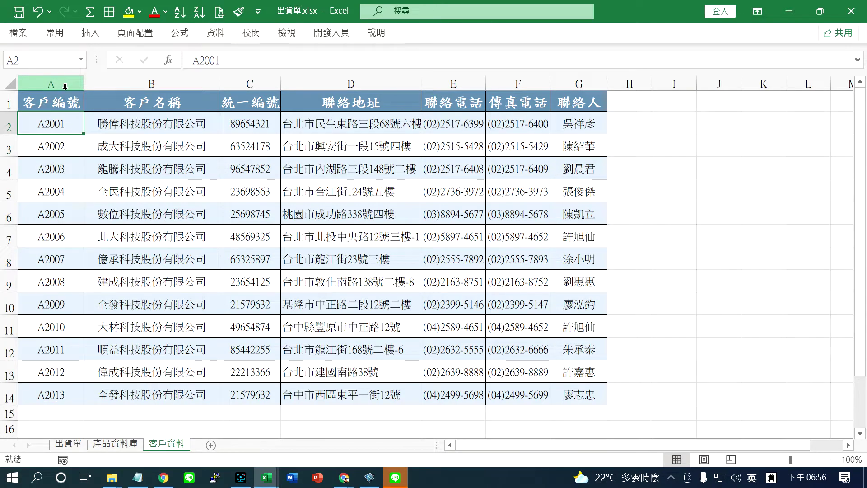
{"action": "left_click_drag", "start_coordinate": [55, 126], "coordinate": [564, 397]}
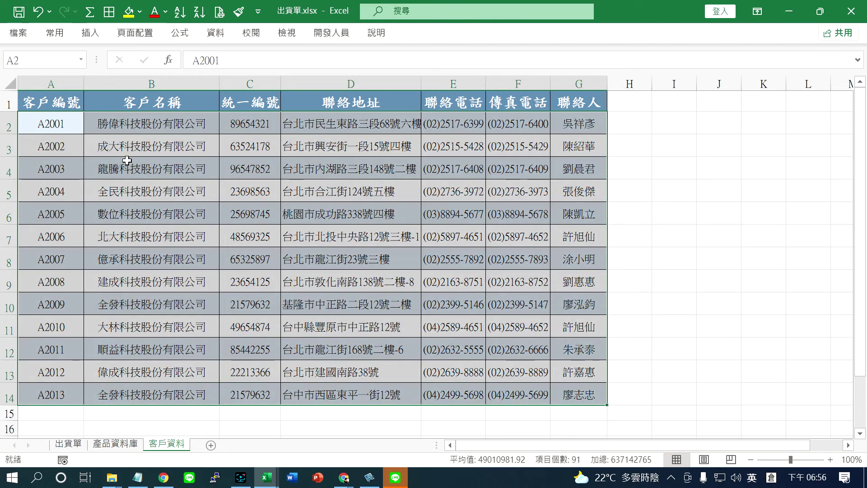
{"action": "left_click_drag", "start_coordinate": [54, 124], "coordinate": [51, 394]}
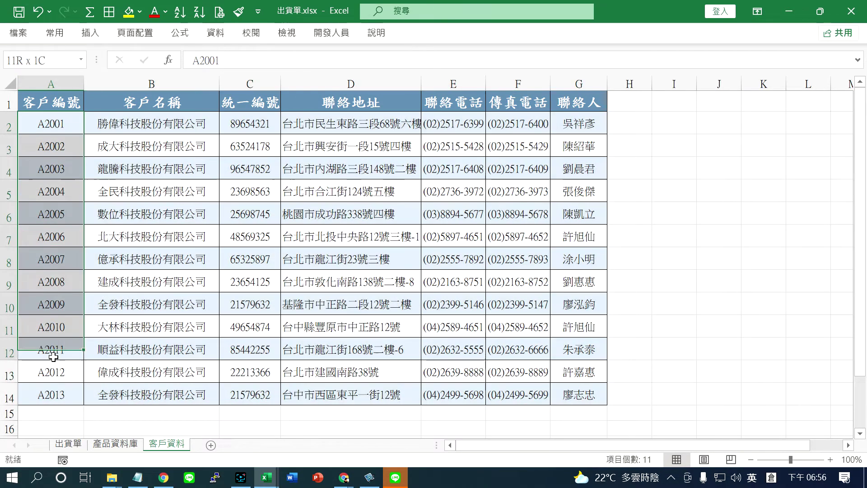
{"action": "left_click", "coordinate": [62, 127]}
- Select the 客戶資料 columns B through G one by one to review each field
{"action": "left_click", "coordinate": [206, 127]}
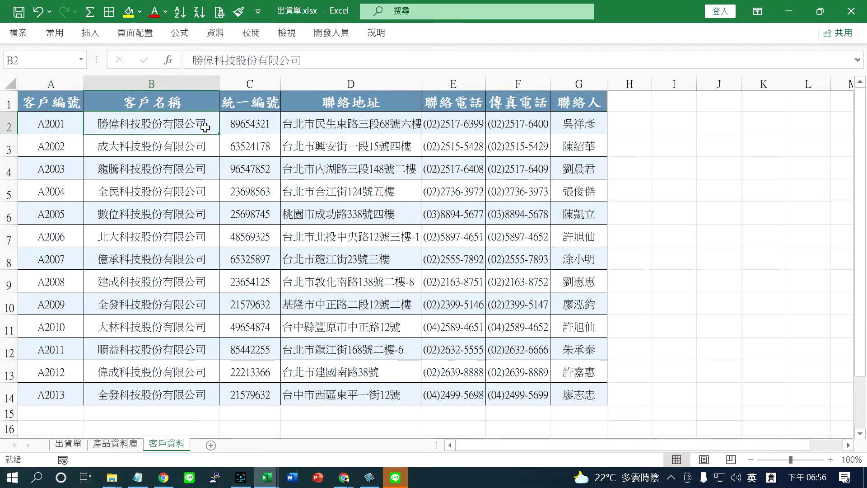
{"action": "left_click", "coordinate": [253, 127]}
{"action": "left_click", "coordinate": [316, 127]}
{"action": "left_click", "coordinate": [135, 83]}
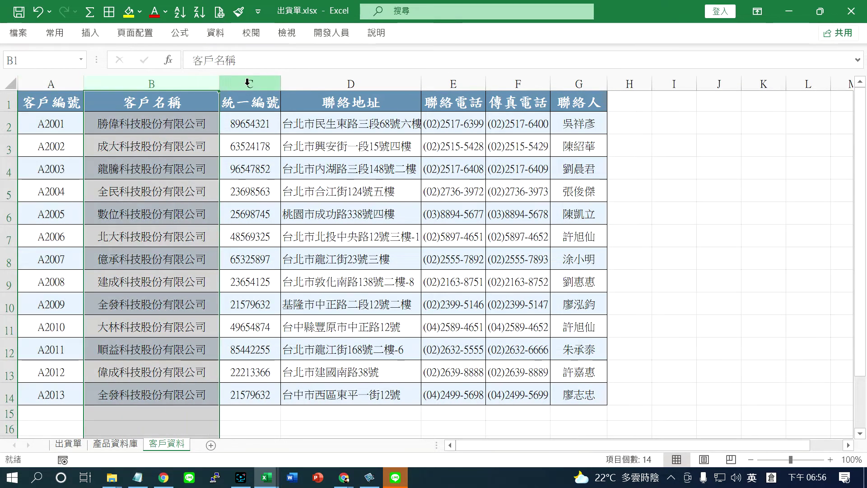
{"action": "left_click", "coordinate": [248, 83]}
{"action": "left_click", "coordinate": [51, 83]}
{"action": "left_click", "coordinate": [152, 83]}
{"action": "left_click", "coordinate": [250, 84]}
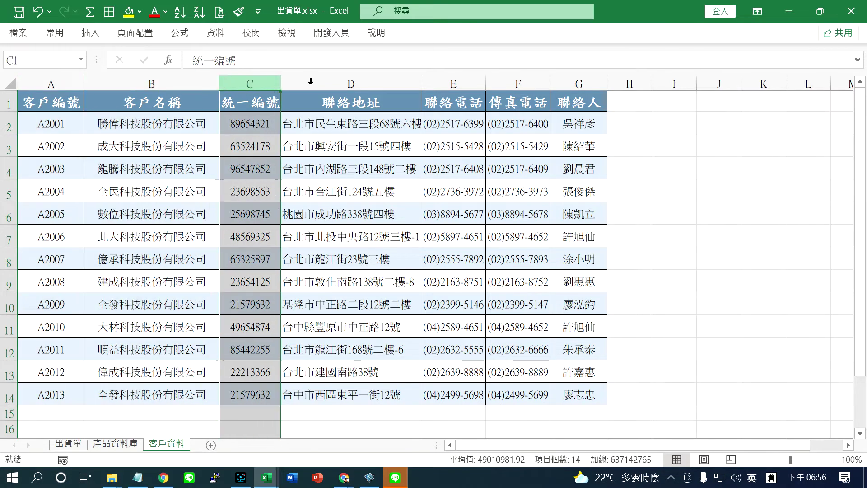
{"action": "left_click", "coordinate": [351, 84]}
{"action": "left_click", "coordinate": [453, 83]}
{"action": "left_click", "coordinate": [518, 83]}
{"action": "left_click", "coordinate": [580, 83]}
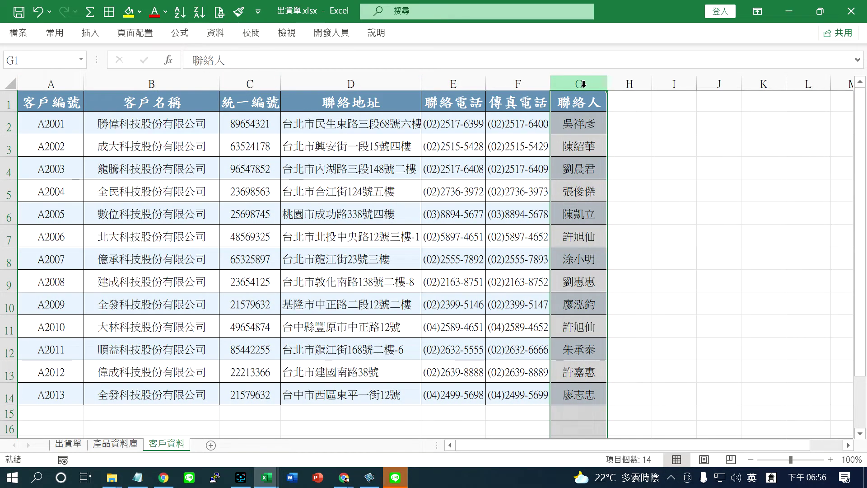
{"action": "left_click", "coordinate": [165, 84]}
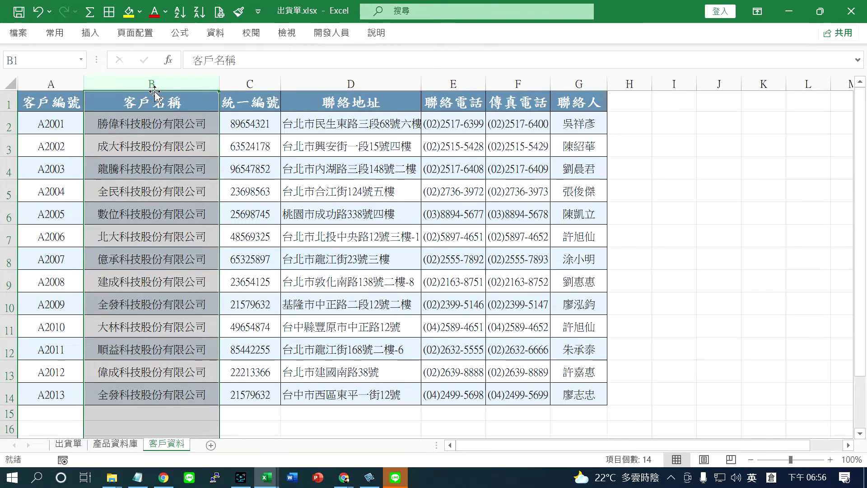
- Enter =VLOOKUP(G3,客戶資料!A2:G14,2,FALSE) in B3 to show the customer name
{"action": "left_click", "coordinate": [68, 443]}
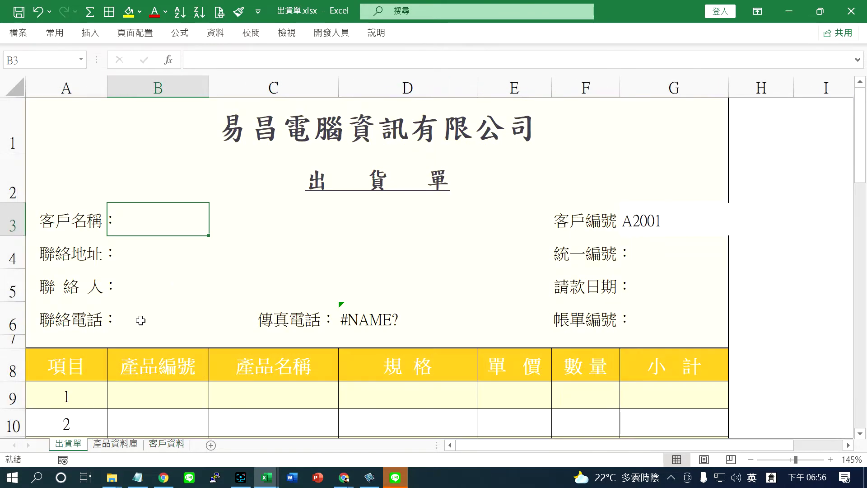
{"action": "type", "text": "=v"}
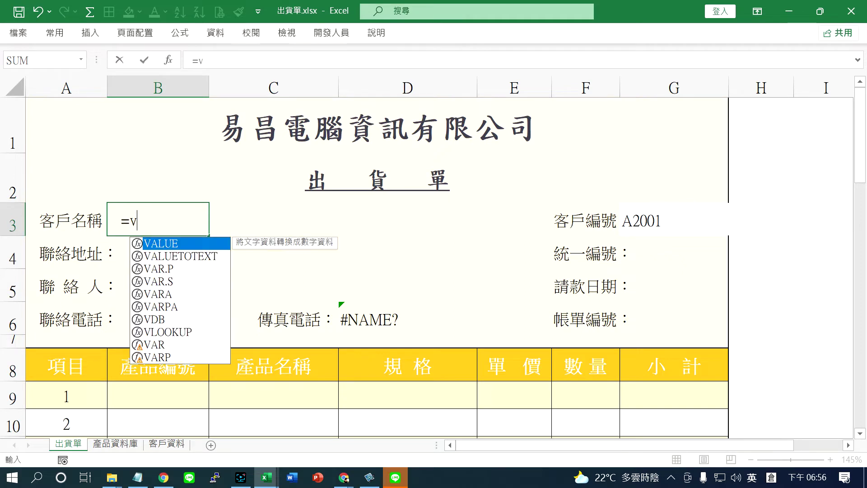
{"action": "type", "text": "l"}
{"action": "double_click", "coordinate": [161, 246]}
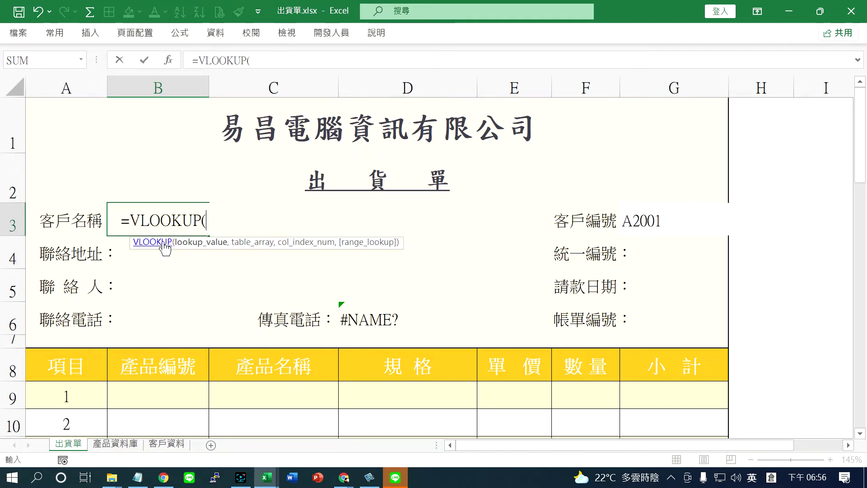
{"action": "left_click", "coordinate": [672, 227]}
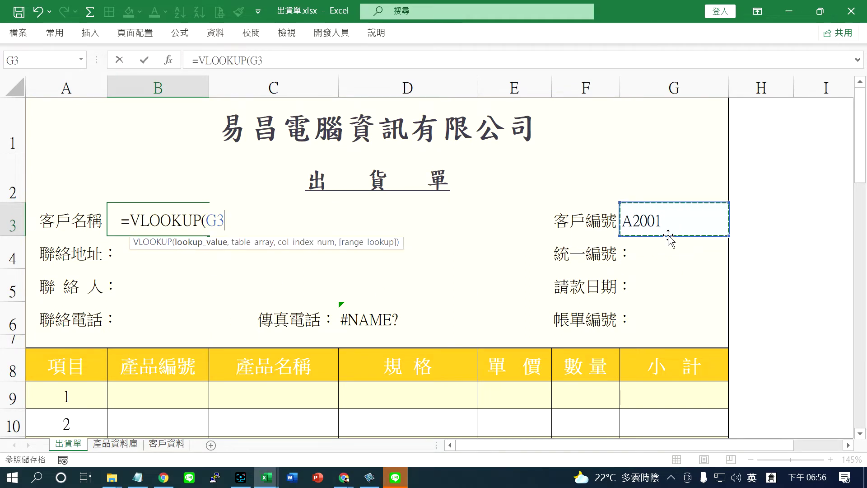
{"action": "type", "text": ","}
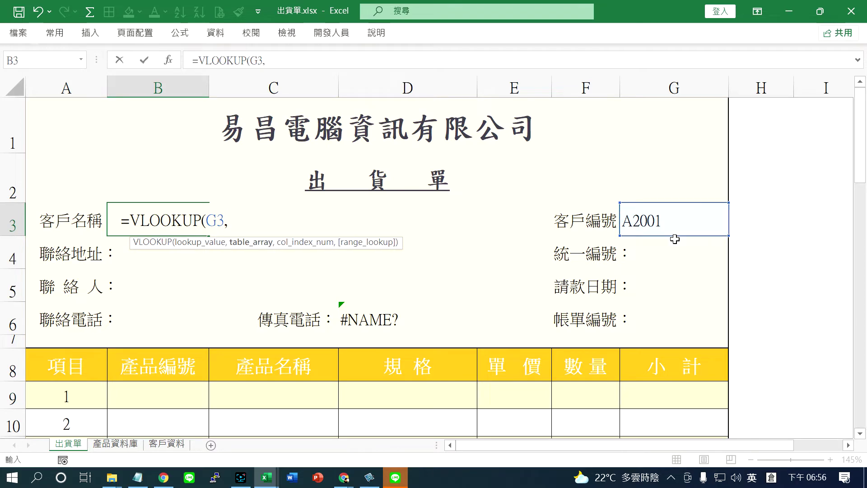
{"action": "left_click", "coordinate": [167, 443]}
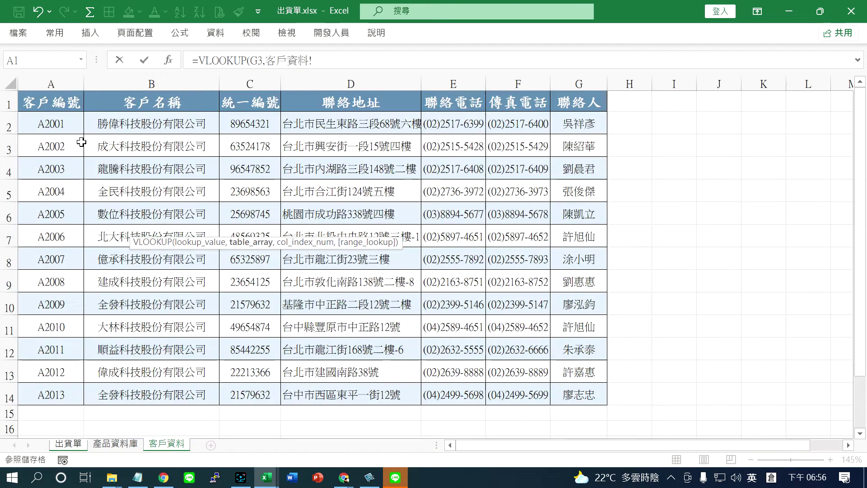
{"action": "left_click_drag", "start_coordinate": [45, 106], "coordinate": [579, 395]}
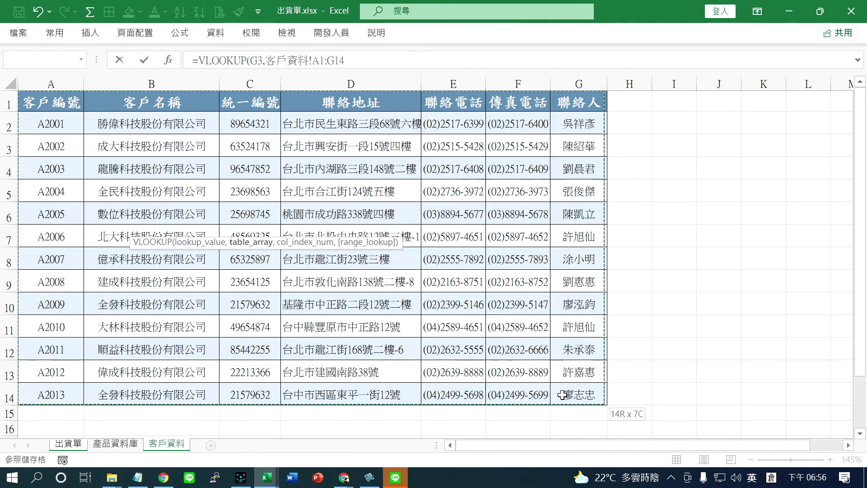
{"action": "left_click_drag", "start_coordinate": [52, 123], "coordinate": [561, 394]}
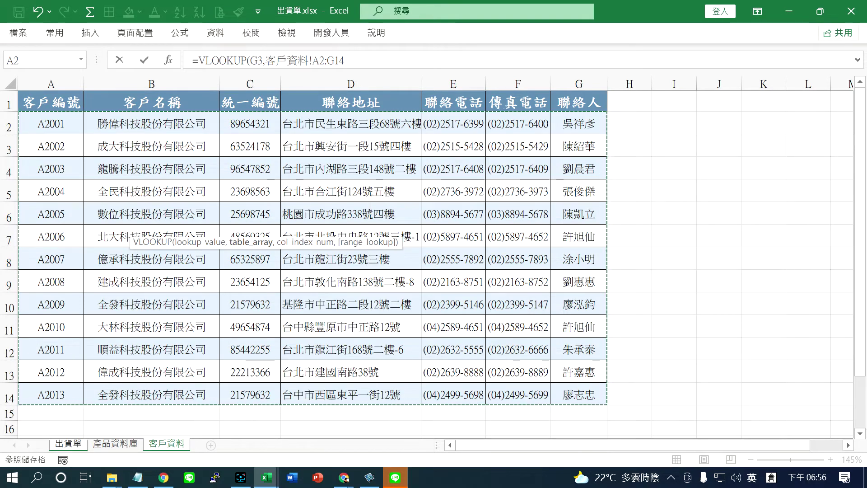
{"action": "left_click", "coordinate": [346, 60]}
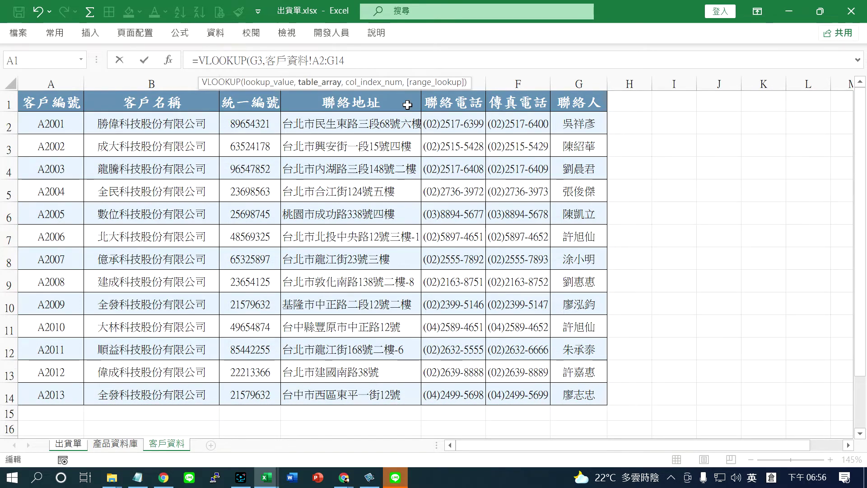
{"action": "type", "text": ","}
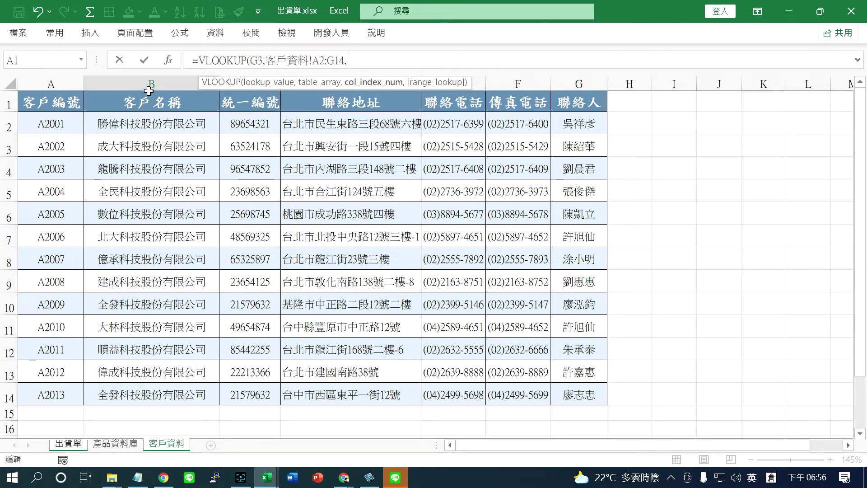
{"action": "type", "text": "2"}
{"action": "type", "text": ","}
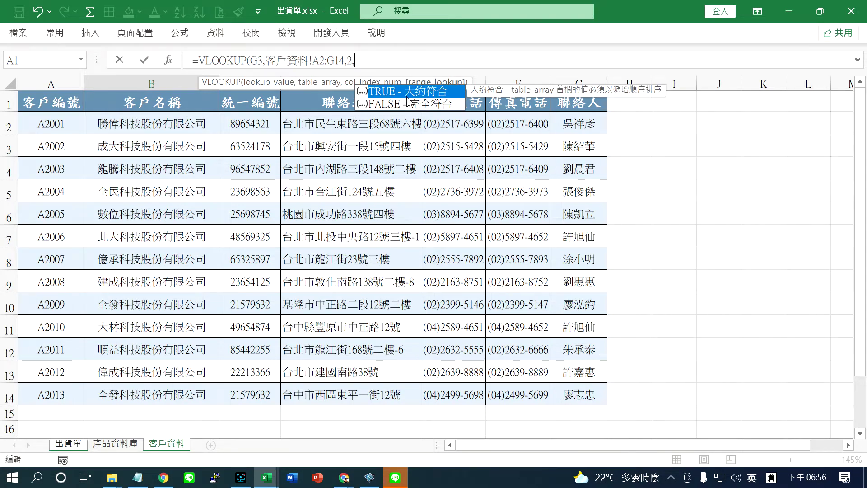
{"action": "double_click", "coordinate": [422, 106]}
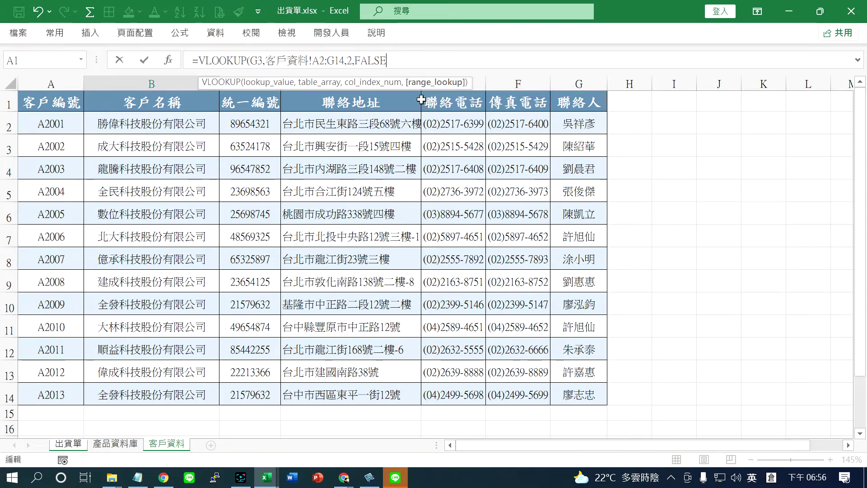
{"action": "type", "text": ")"}
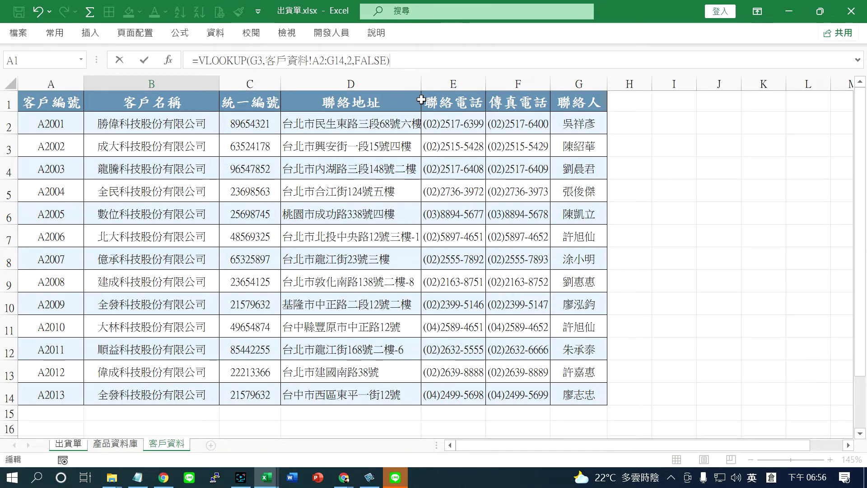
{"action": "key", "text": "Return"}
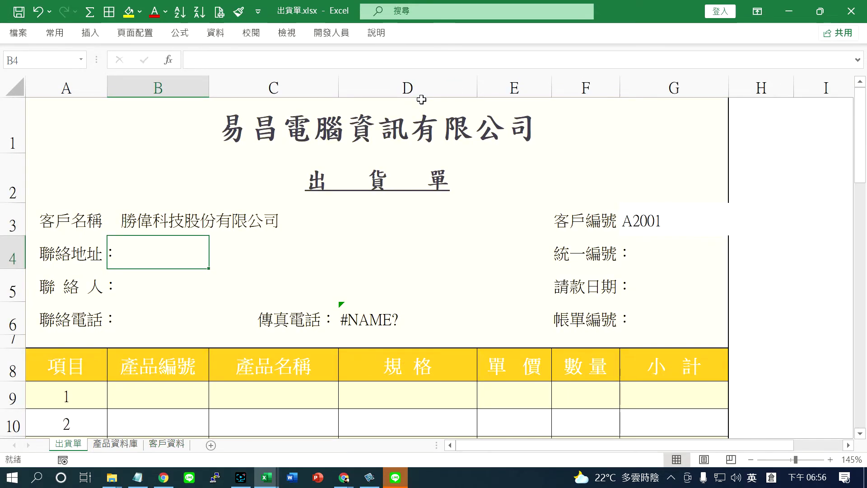
{"action": "left_click", "coordinate": [154, 226]}
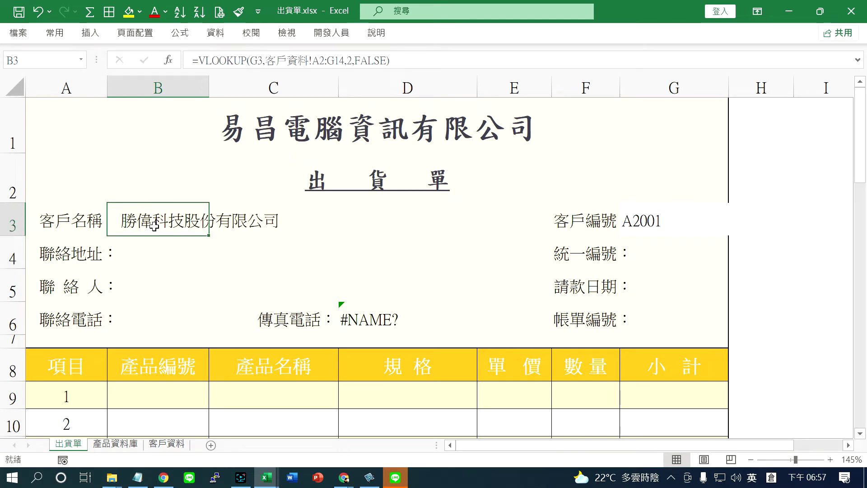
{"action": "left_click", "coordinate": [150, 254]}
{"action": "left_click", "coordinate": [138, 295]}
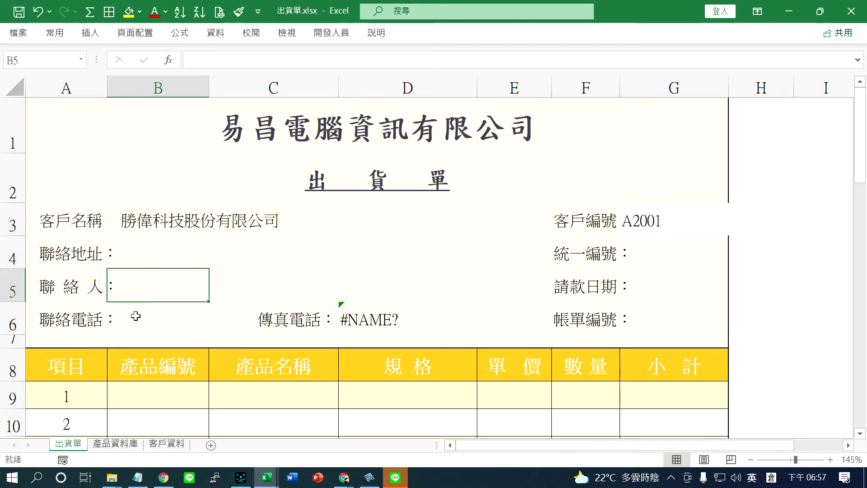
{"action": "left_click", "coordinate": [134, 317]}
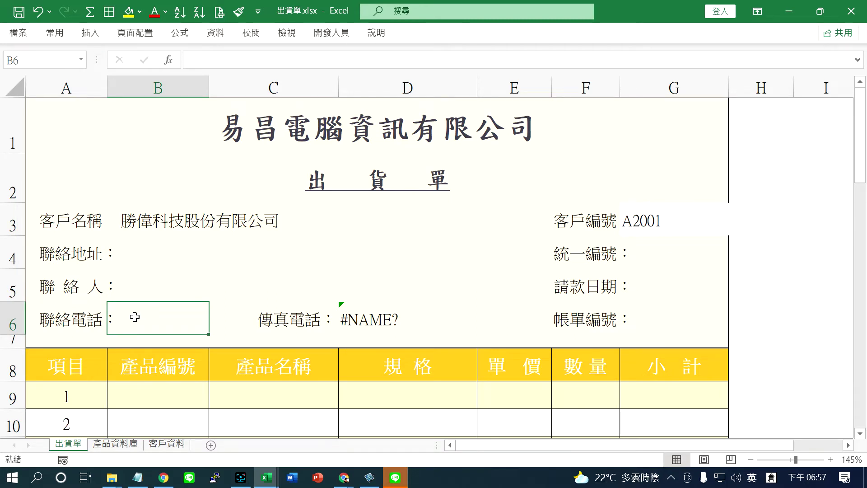
{"action": "left_click", "coordinate": [657, 213]}
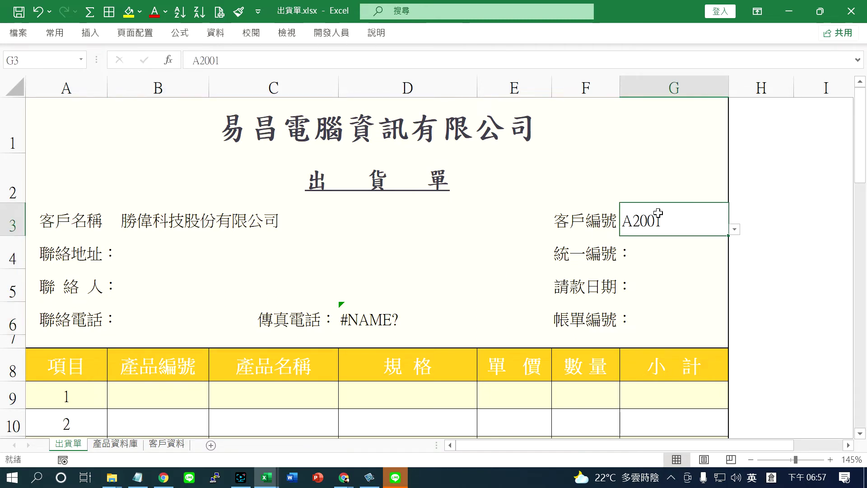
{"action": "left_click", "coordinate": [159, 253]}
{"action": "left_click", "coordinate": [151, 282]}
{"action": "left_click", "coordinate": [135, 317]}
{"action": "left_click", "coordinate": [371, 320]}
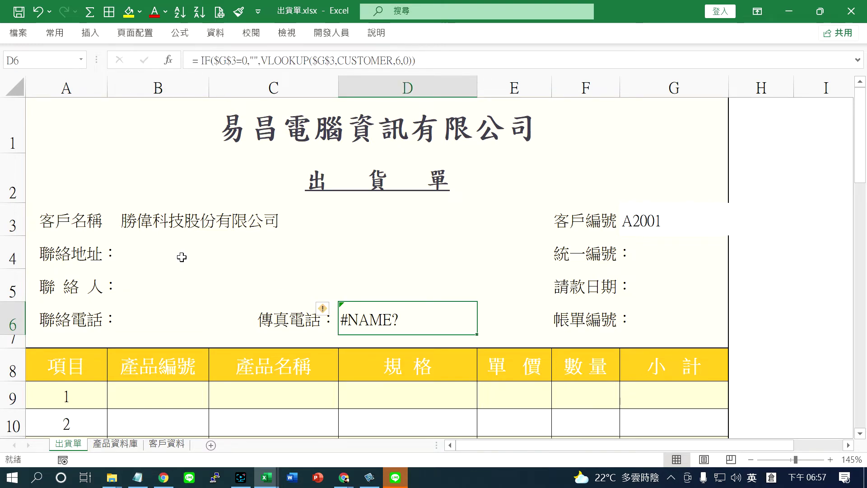
{"action": "left_click", "coordinate": [146, 223]}
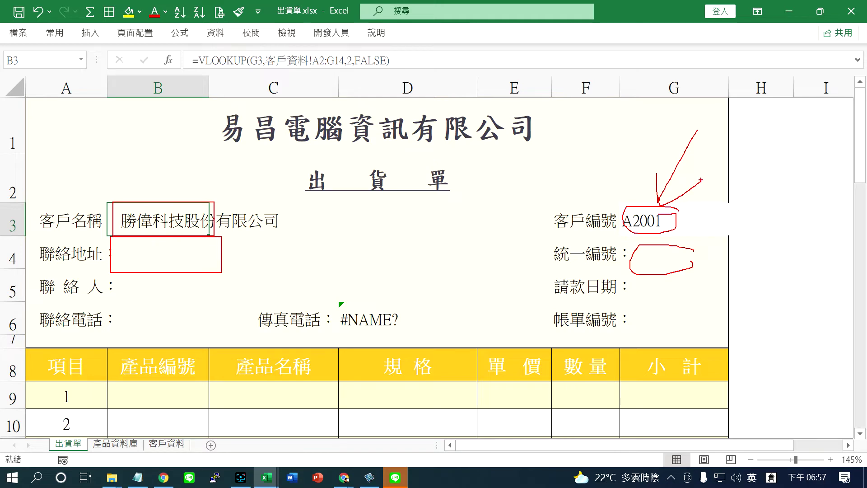
{"action": "left_click", "coordinate": [167, 443]}
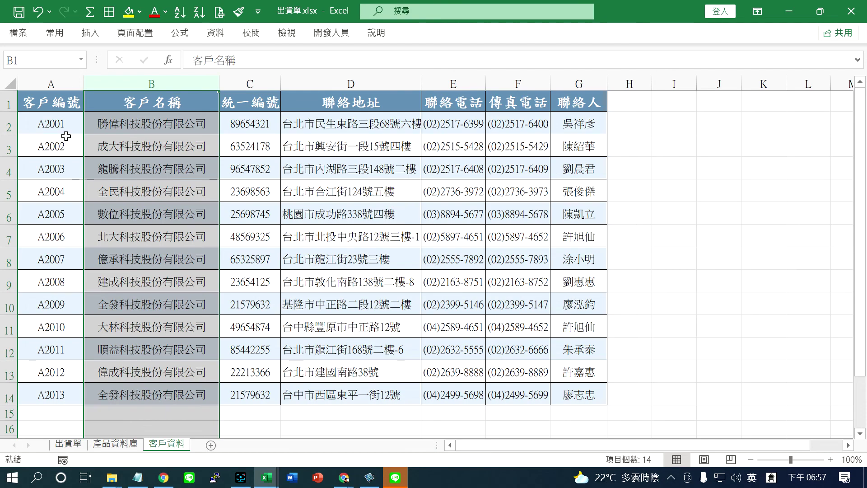
{"action": "left_click_drag", "start_coordinate": [66, 135], "coordinate": [568, 397]}
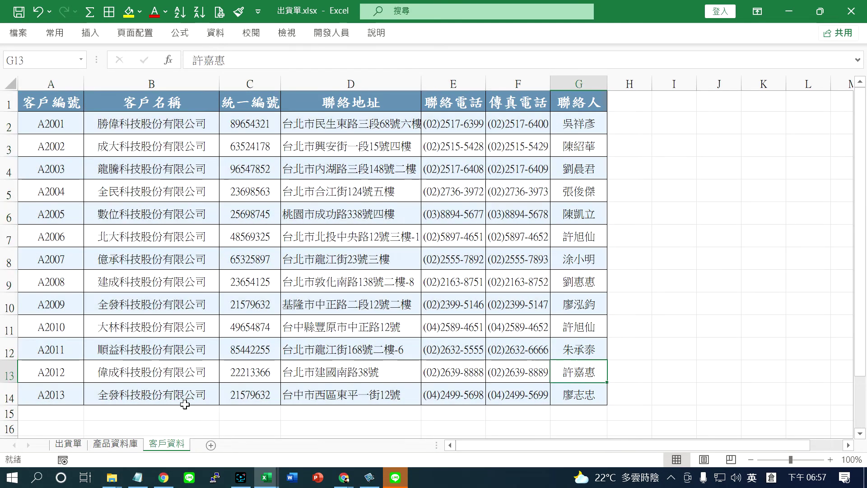
{"action": "left_click", "coordinate": [68, 443]}
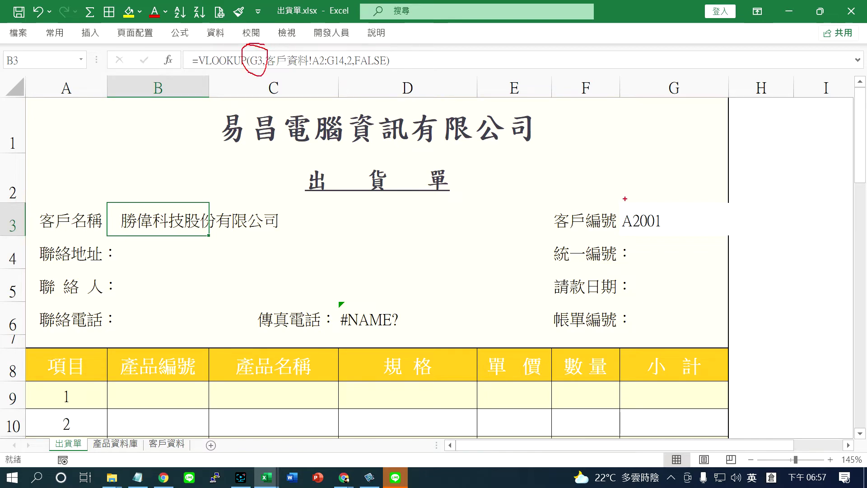
{"action": "left_click_drag", "start_coordinate": [623, 202], "coordinate": [720, 227]}
{"action": "left_click_drag", "start_coordinate": [182, 235], "coordinate": [184, 244]}
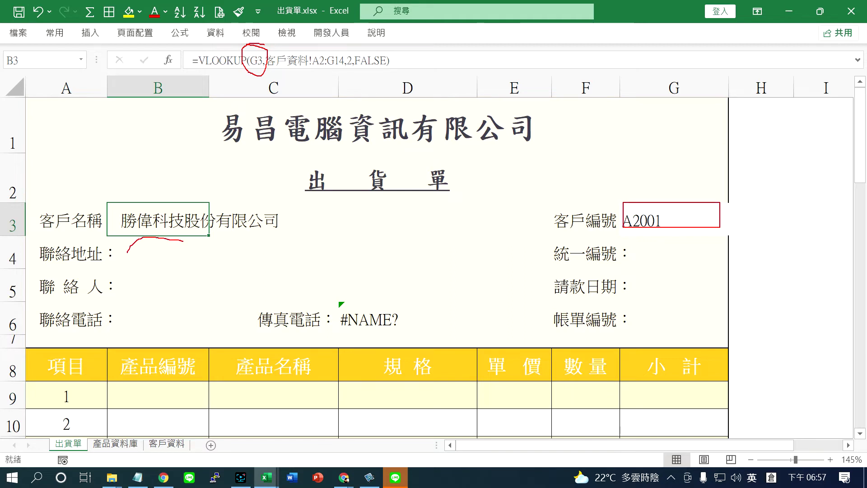
{"action": "left_click_drag", "start_coordinate": [161, 271], "coordinate": [151, 280]}
{"action": "left_click_drag", "start_coordinate": [135, 334], "coordinate": [178, 334]}
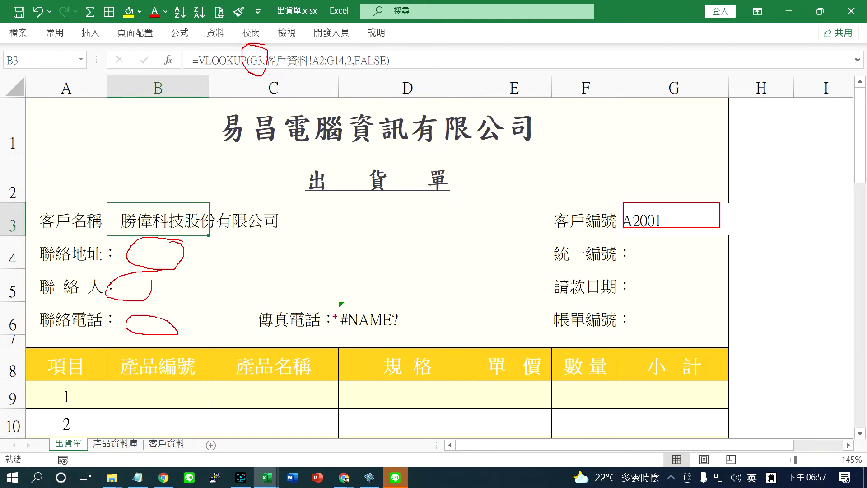
{"action": "left_click_drag", "start_coordinate": [364, 310], "coordinate": [406, 330]}
{"action": "left_click_drag", "start_coordinate": [257, 72], "coordinate": [248, 130]}
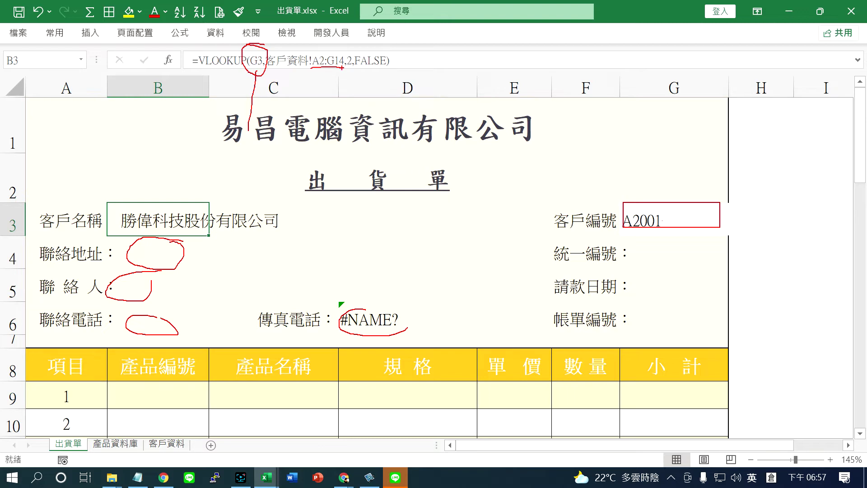
{"action": "left_click_drag", "start_coordinate": [348, 39], "coordinate": [350, 53]}
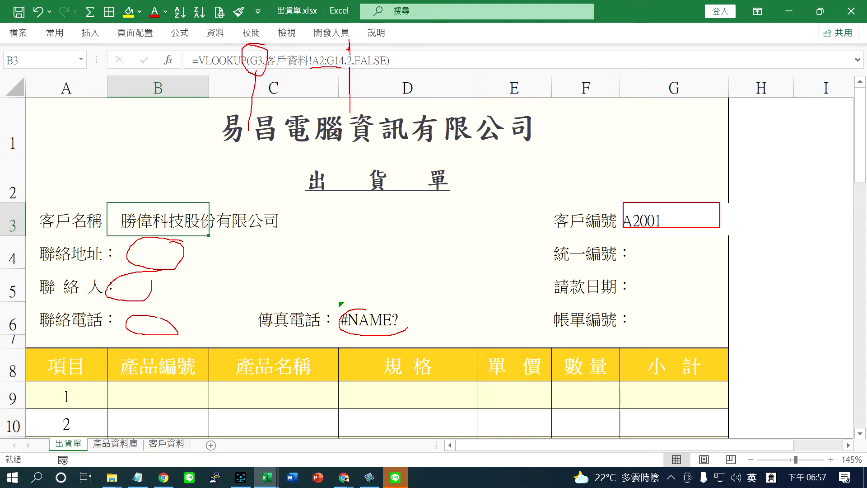
- Make G3, A2 and G14 absolute references in B3's lookup formula
{"action": "key", "text": "Escape"}
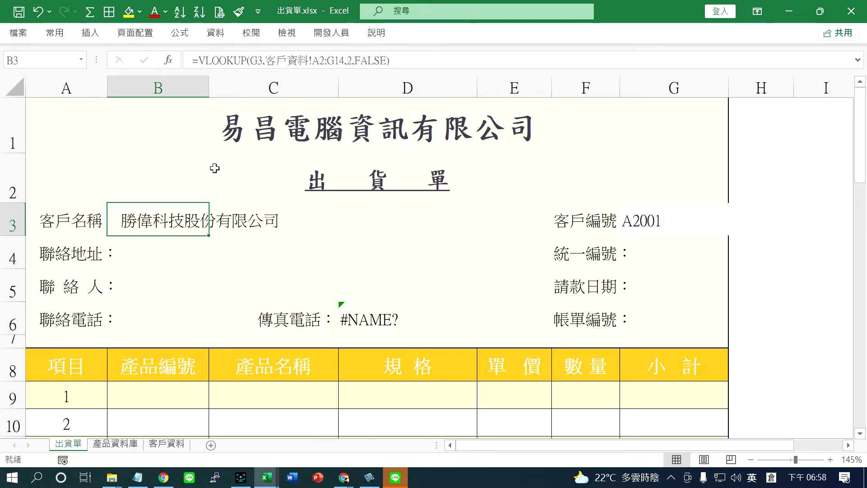
{"action": "left_click", "coordinate": [257, 67]}
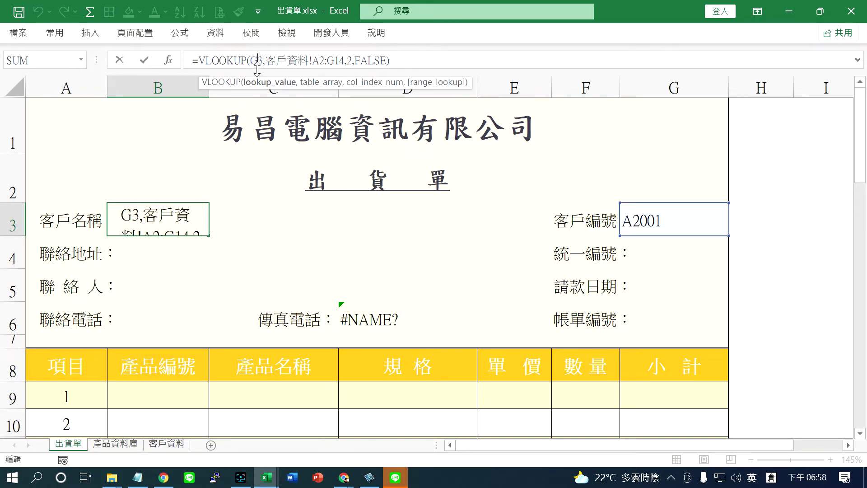
{"action": "key", "text": "F4"}
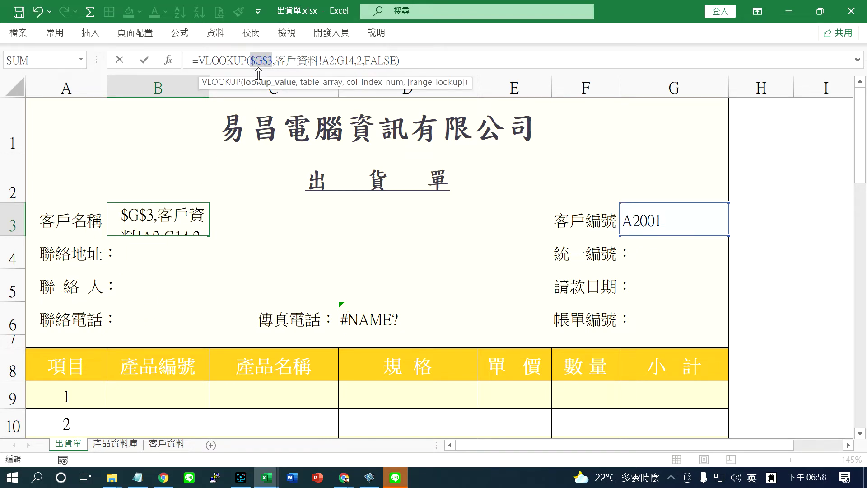
{"action": "left_click", "coordinate": [328, 60]}
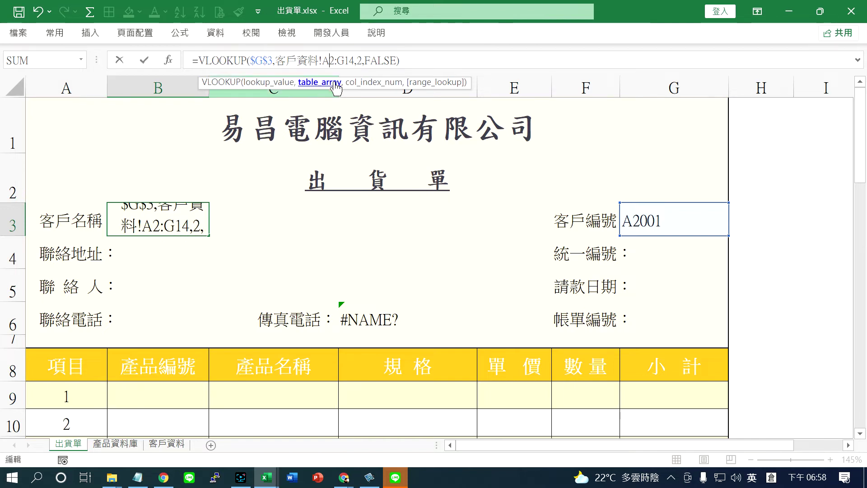
{"action": "key", "text": "F4"}
{"action": "left_click", "coordinate": [355, 61]}
{"action": "key", "text": "F4"}
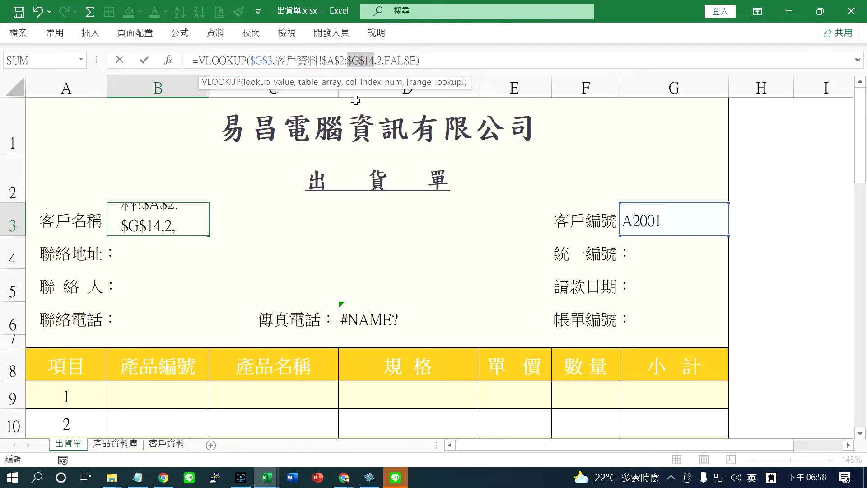
{"action": "key", "text": "Return"}
- Copy B3's lookup formula into B4, B5, B6, D6 and G4
{"action": "left_click", "coordinate": [156, 223]}
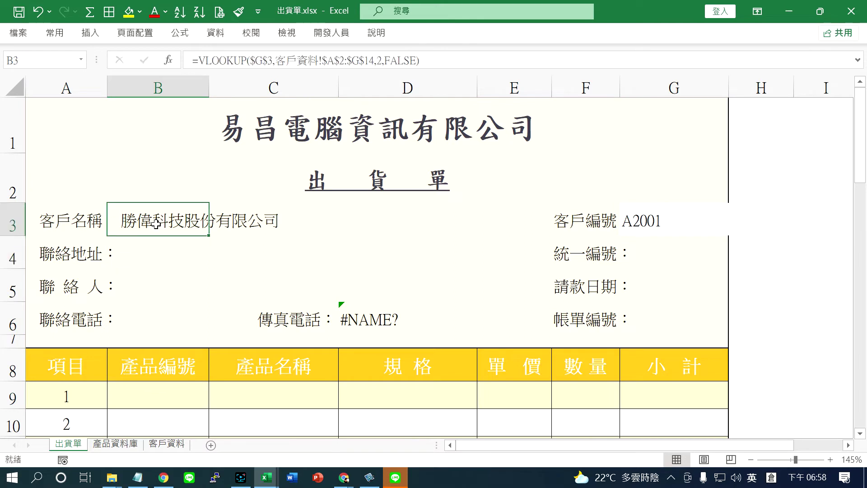
{"action": "key", "text": "ctrl+c"}
{"action": "left_click", "coordinate": [151, 243]}
{"action": "key", "text": "ctrl+v"}
{"action": "left_click", "coordinate": [142, 276]}
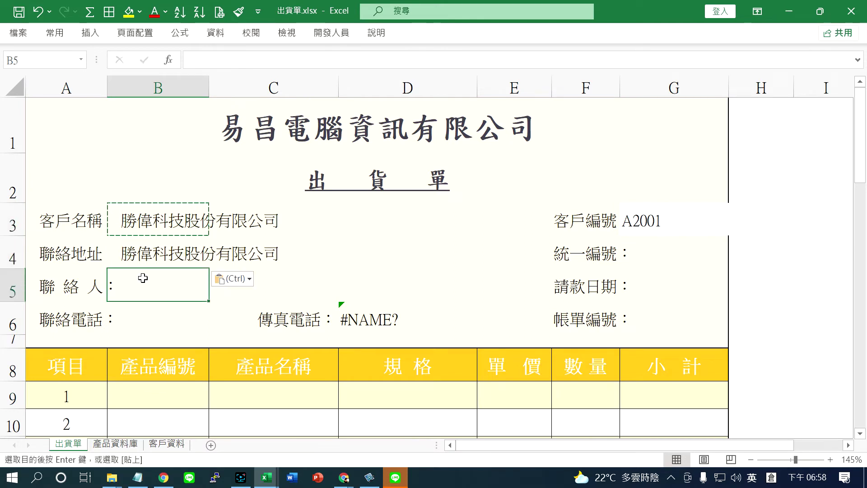
{"action": "key", "text": "ctrl+v"}
{"action": "left_click", "coordinate": [143, 306]}
{"action": "key", "text": "ctrl+v"}
{"action": "left_click", "coordinate": [414, 305]}
{"action": "key", "text": "ctrl+v"}
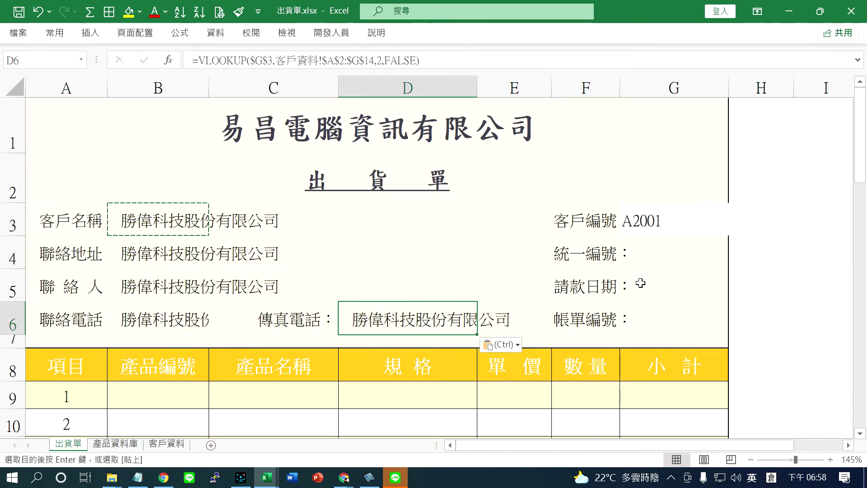
{"action": "left_click", "coordinate": [652, 256]}
{"action": "key", "text": "ctrl+v"}
{"action": "key", "text": "Escape"}
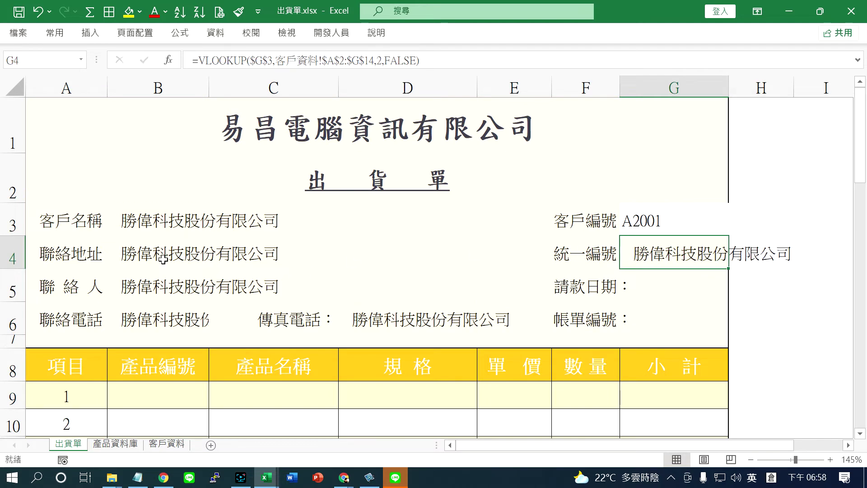
- Review B3's formula and the form's field labels, then go to the 客戶資料 sheet
{"action": "double_click", "coordinate": [156, 219]}
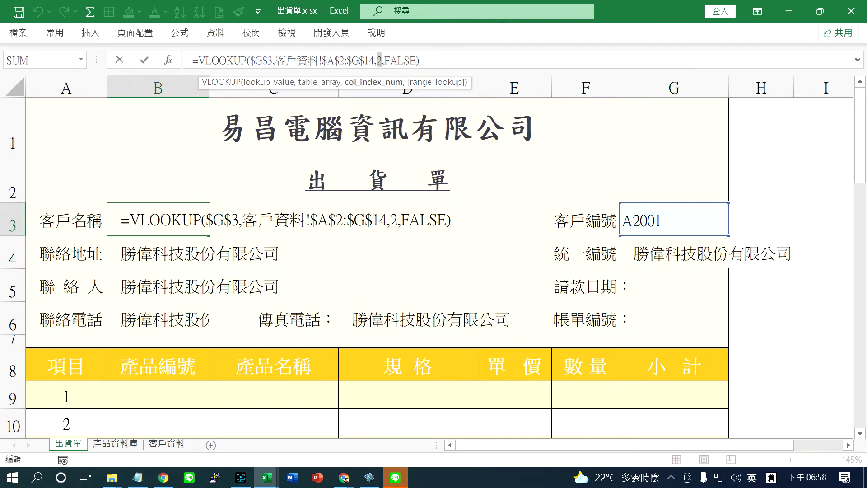
{"action": "key", "text": "Escape"}
{"action": "left_click", "coordinate": [81, 256]}
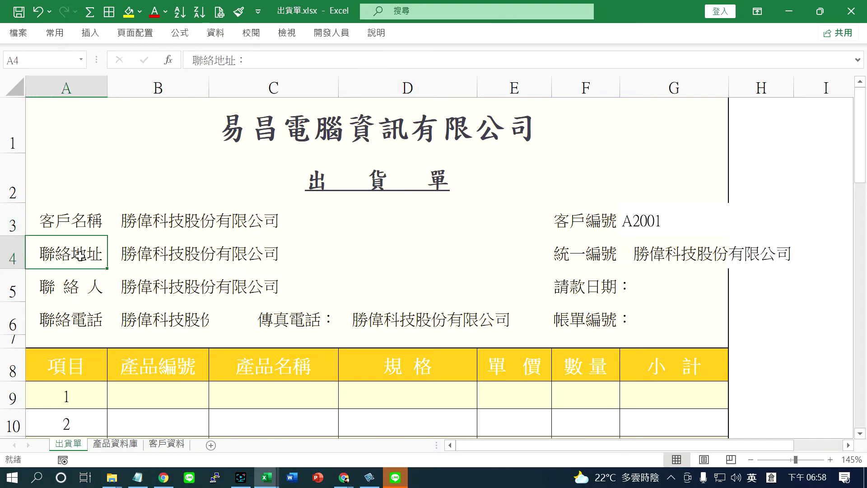
{"action": "left_click", "coordinate": [80, 295]}
{"action": "left_click", "coordinate": [167, 443]}
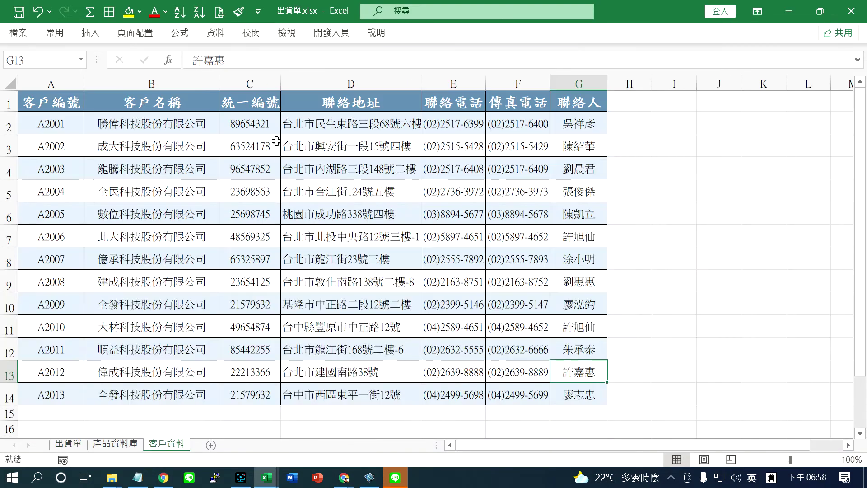
- Locate the 聯絡地址 and 聯絡人 columns and inspect B3's column-number argument
{"action": "left_click", "coordinate": [369, 83]}
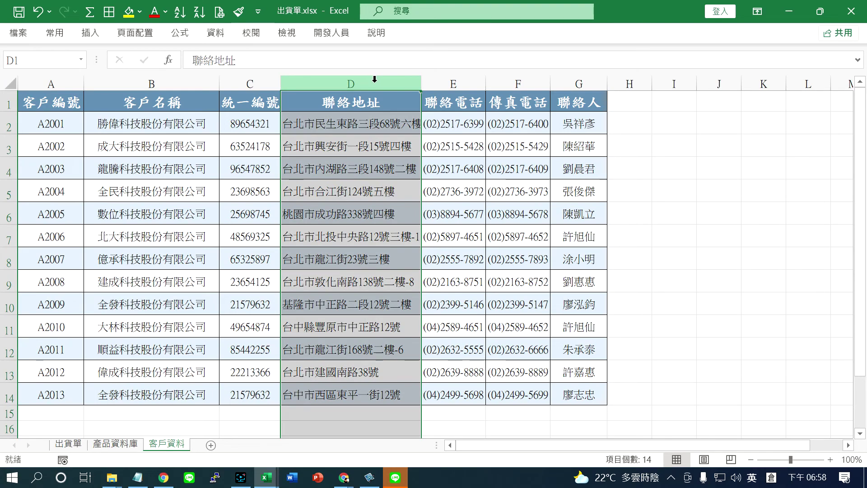
{"action": "left_click", "coordinate": [578, 83]}
{"action": "left_click", "coordinate": [350, 83]}
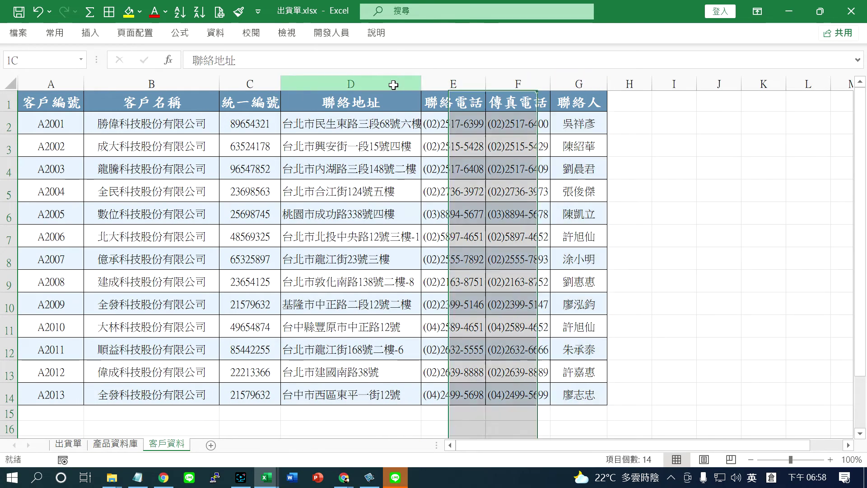
{"action": "left_click", "coordinate": [591, 83]}
{"action": "left_click", "coordinate": [75, 444]}
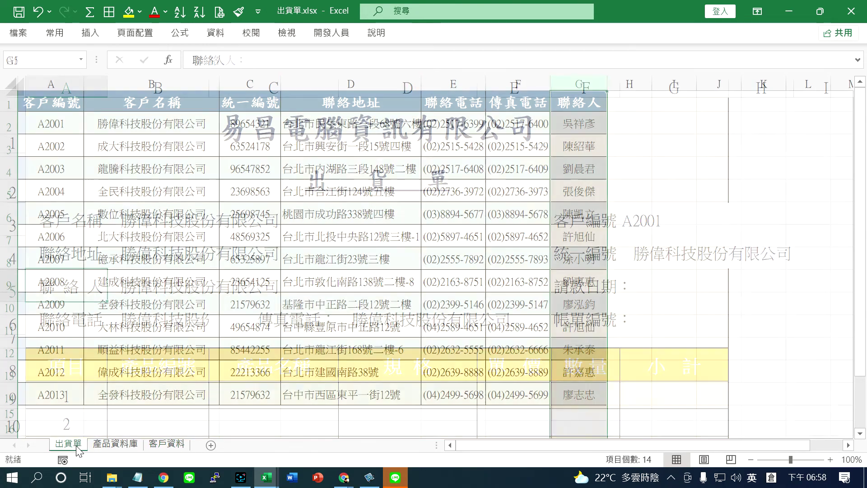
{"action": "left_click", "coordinate": [152, 220]}
{"action": "double_click", "coordinate": [152, 220]}
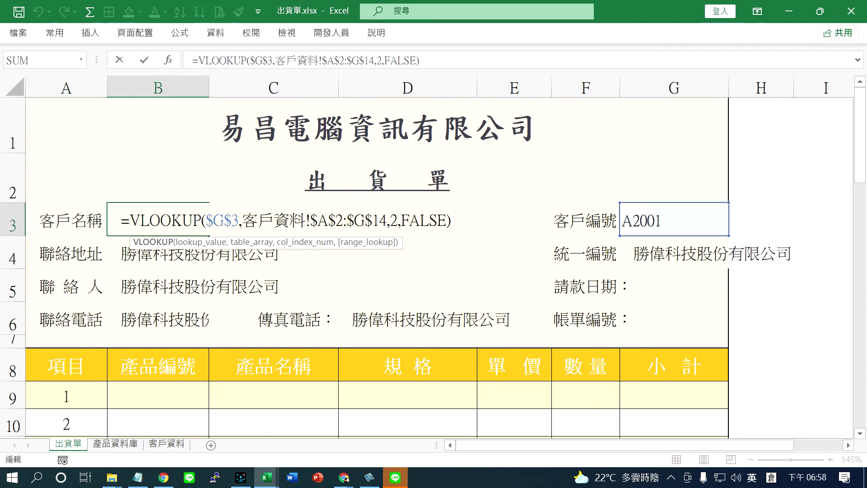
{"action": "left_click", "coordinate": [398, 220]}
{"action": "key", "text": "Escape"}
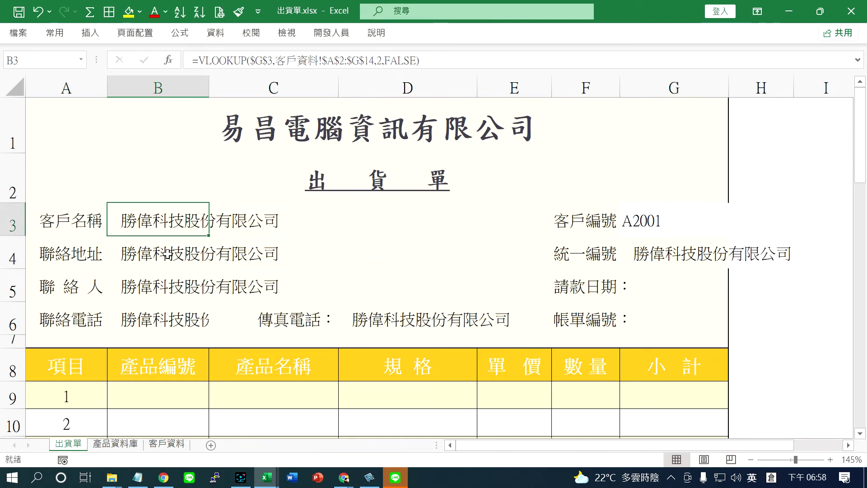
- Change the address lookup's column index to 4 and B5's contact lookup to 7
{"action": "double_click", "coordinate": [168, 253]}
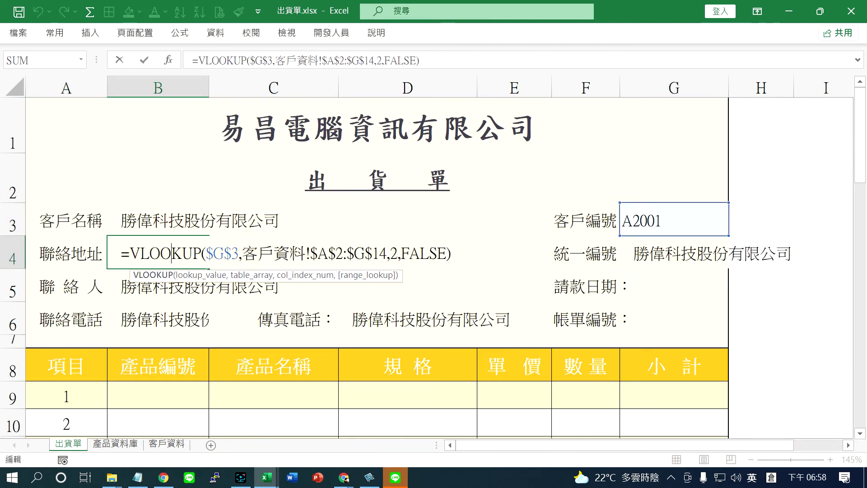
{"action": "double_click", "coordinate": [394, 253]}
{"action": "type", "text": "4"}
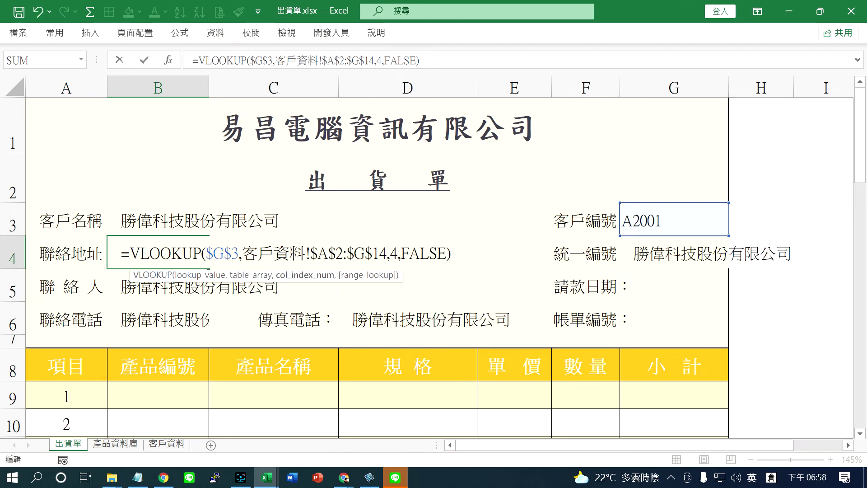
{"action": "key", "text": "Return"}
{"action": "double_click", "coordinate": [161, 286]}
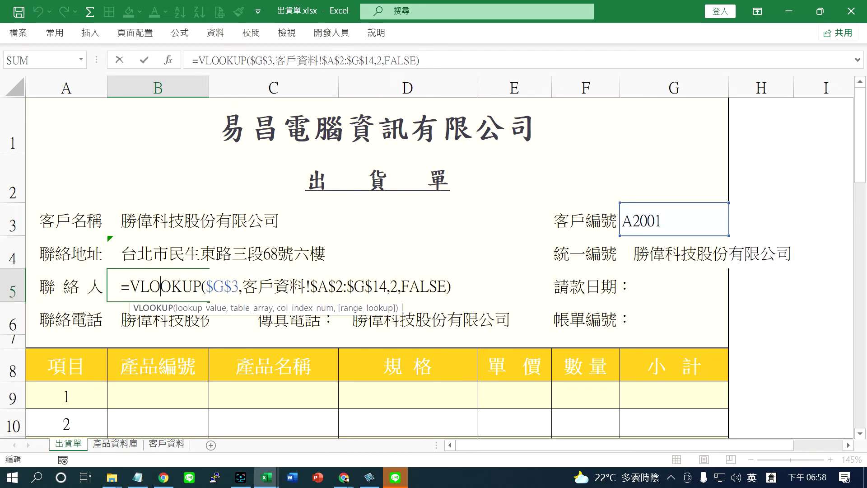
{"action": "double_click", "coordinate": [393, 286]}
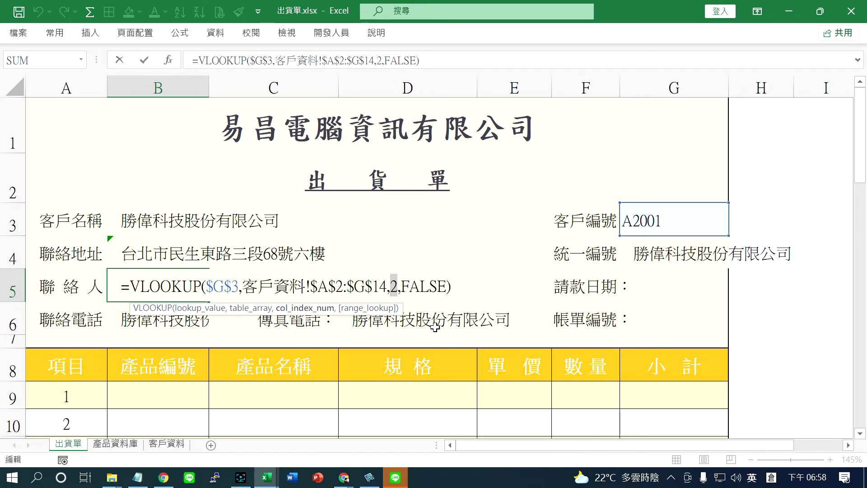
{"action": "type", "text": "7"}
{"action": "key", "text": "Return"}
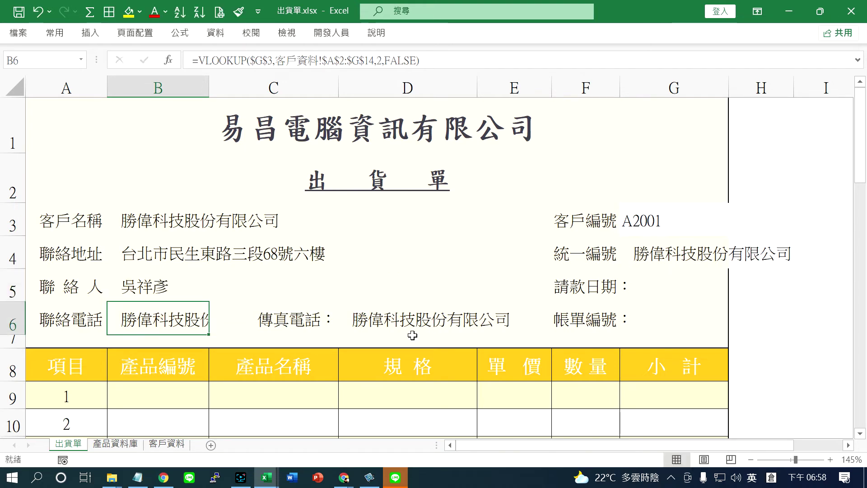
{"action": "left_click", "coordinate": [398, 322]}
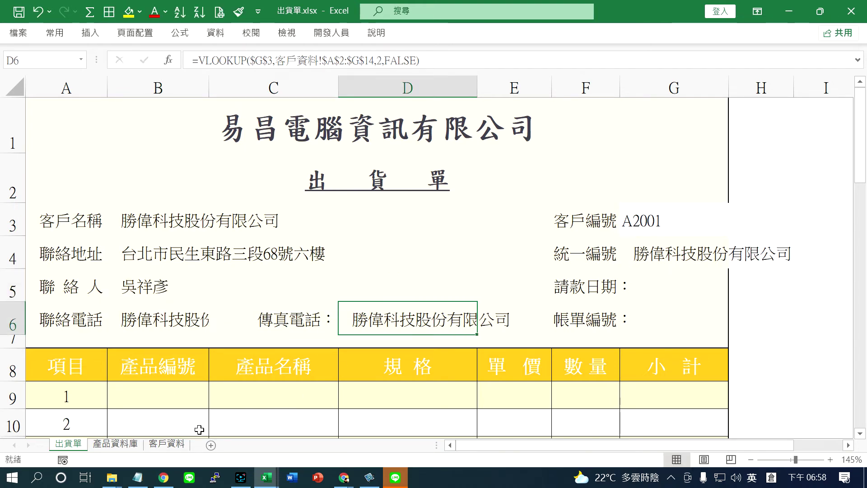
- Check which 客戶資料 columns hold the phone and fax numbers
{"action": "left_click", "coordinate": [167, 444]}
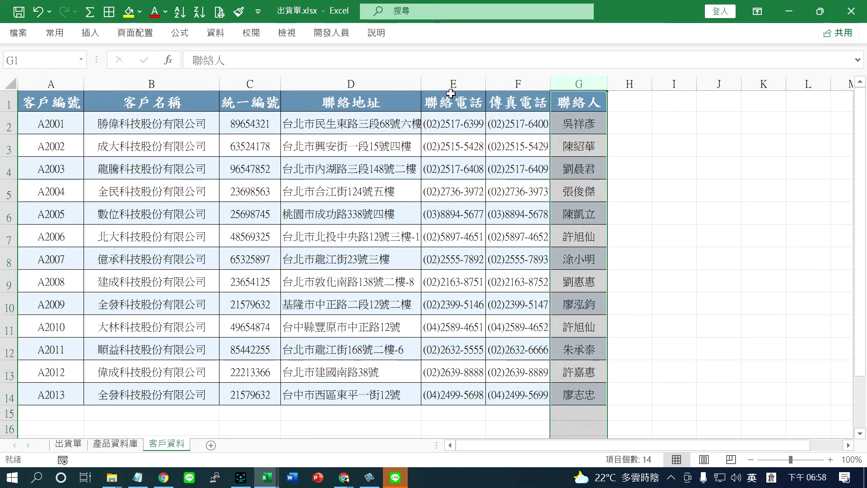
{"action": "left_click", "coordinate": [462, 83]}
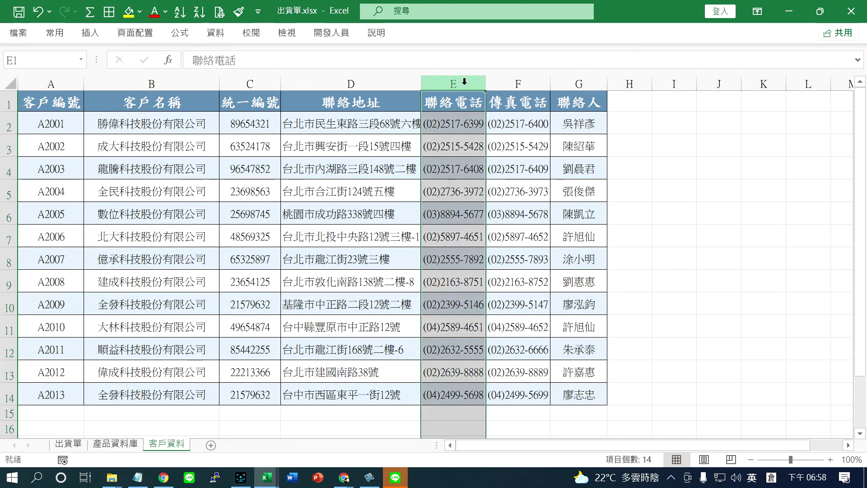
{"action": "left_click", "coordinate": [516, 80]}
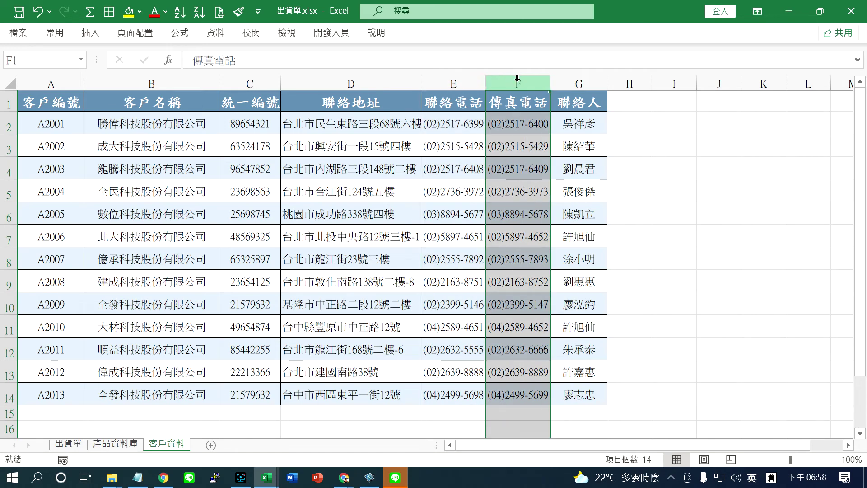
{"action": "left_click", "coordinate": [469, 81]}
{"action": "left_click", "coordinate": [518, 81]}
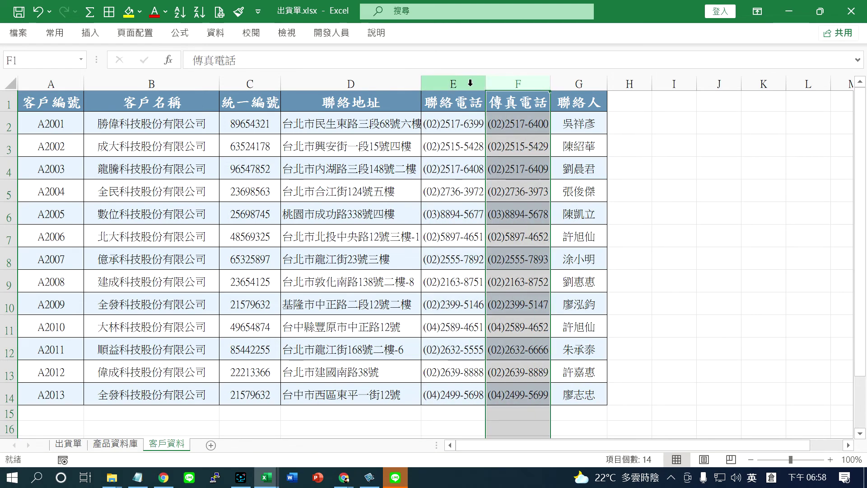
{"action": "left_click", "coordinate": [79, 444]}
- Set B6's lookup column index to 5 and D6's to 6
{"action": "left_click", "coordinate": [162, 319]}
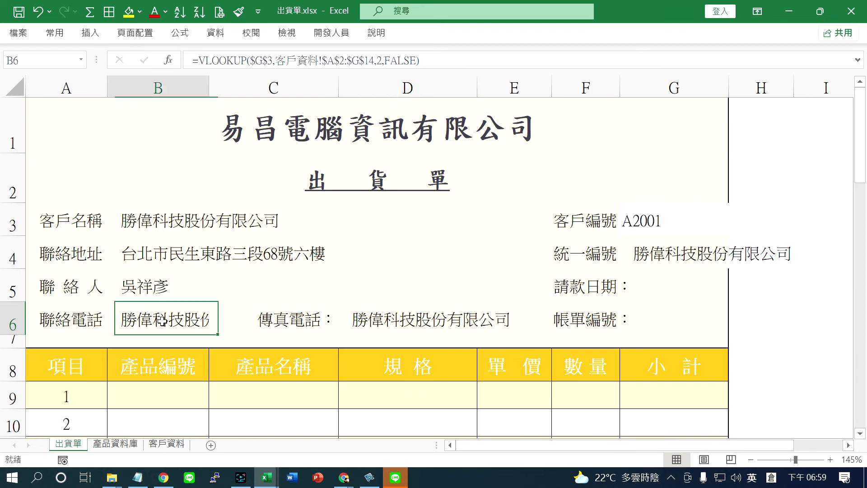
{"action": "double_click", "coordinate": [170, 319]}
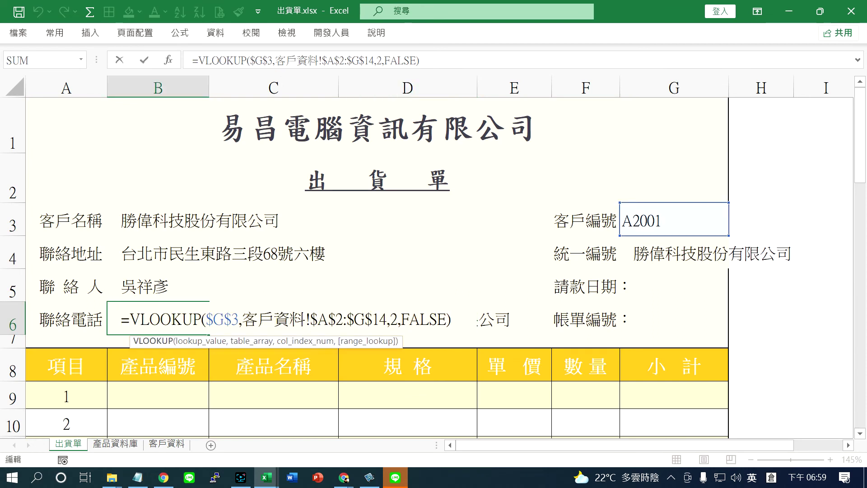
{"action": "double_click", "coordinate": [394, 319]}
{"action": "type", "text": "5"}
{"action": "key", "text": "Return"}
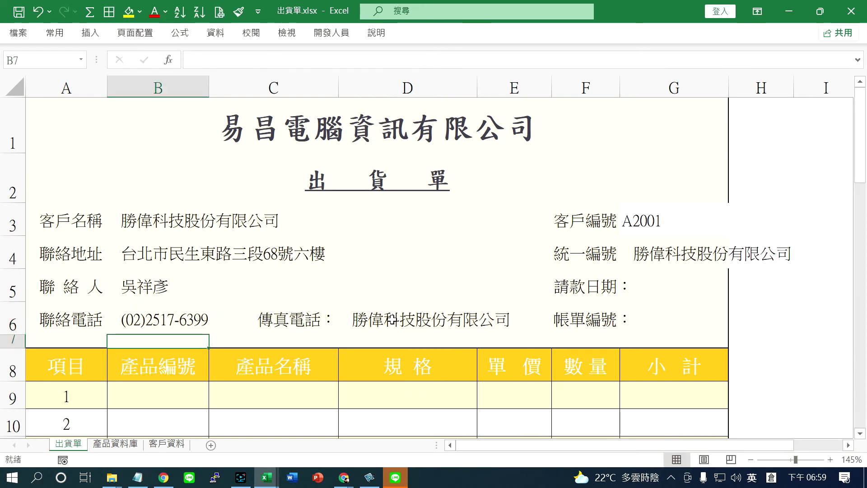
{"action": "double_click", "coordinate": [421, 324]}
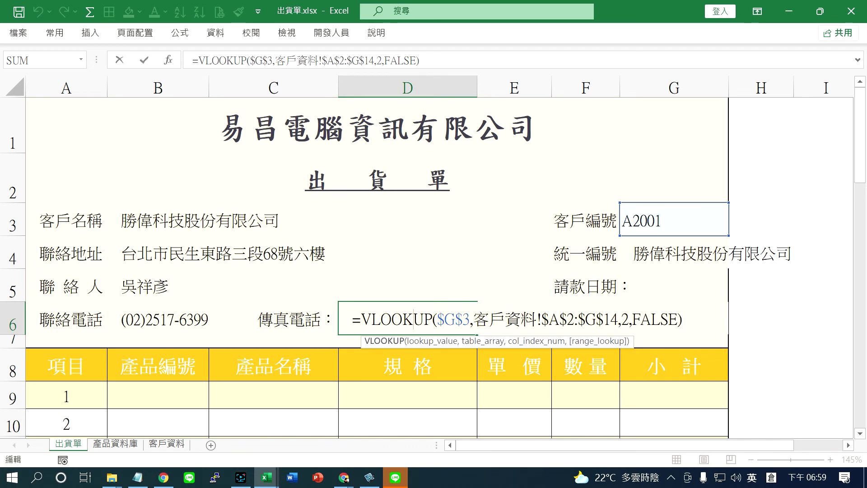
{"action": "double_click", "coordinate": [624, 319]}
{"action": "type", "text": "6"}
{"action": "key", "text": "Return"}
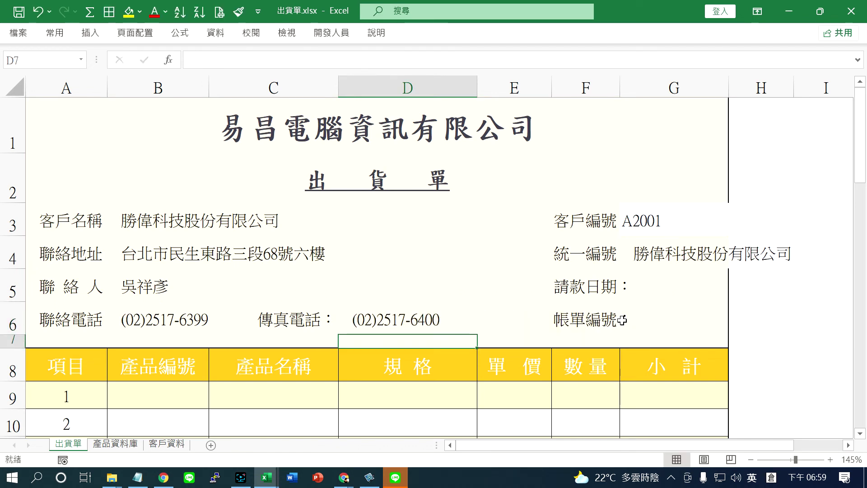
- Set G4's lookup column index to 3 so the tax ID shows 89654321
{"action": "left_click", "coordinate": [179, 446]}
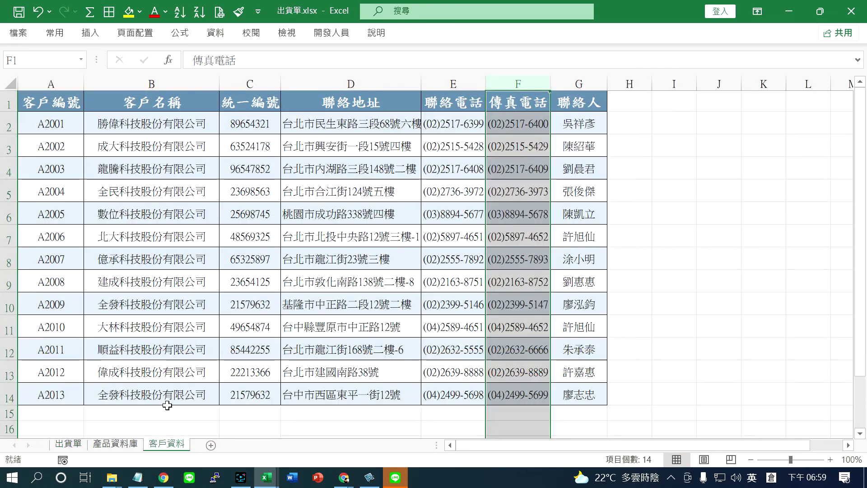
{"action": "left_click", "coordinate": [249, 83]}
{"action": "left_click", "coordinate": [68, 443]}
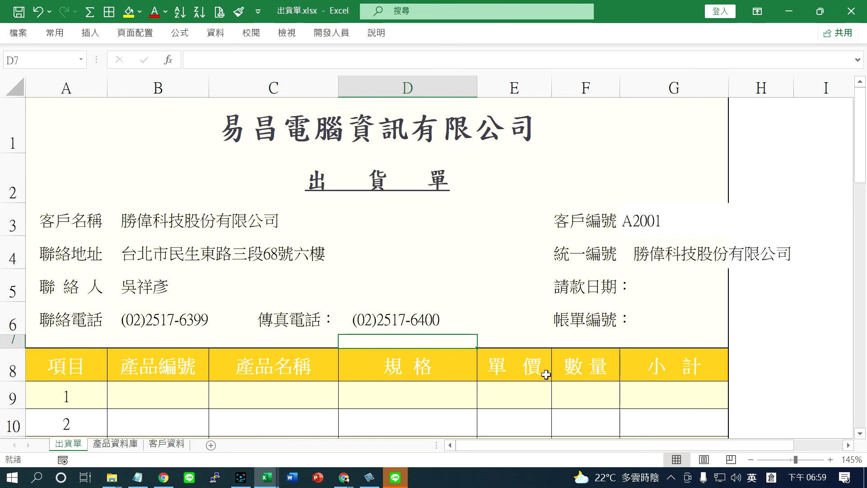
{"action": "double_click", "coordinate": [671, 262]}
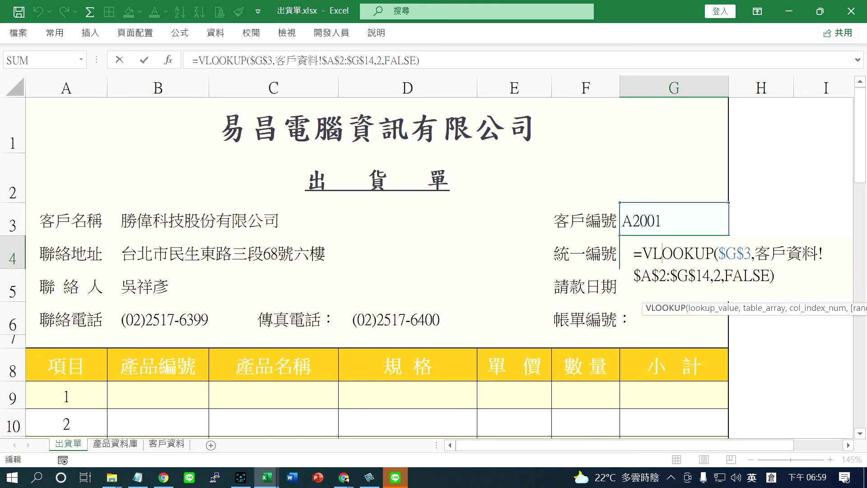
{"action": "double_click", "coordinate": [717, 275]}
{"action": "type", "text": "3"}
{"action": "key", "text": "Return"}
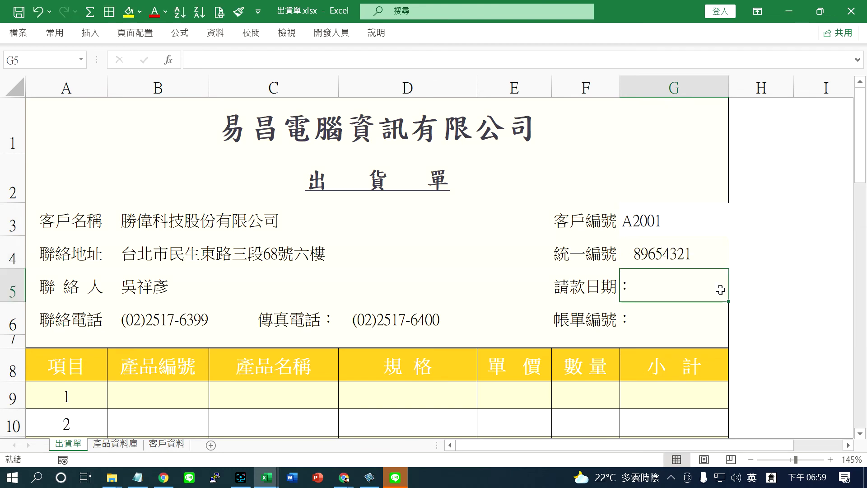
{"action": "left_click", "coordinate": [680, 212]}
- In the G3 dropdown, pick one customer ID, then switch to the next customer's ID
{"action": "left_click", "coordinate": [733, 231]}
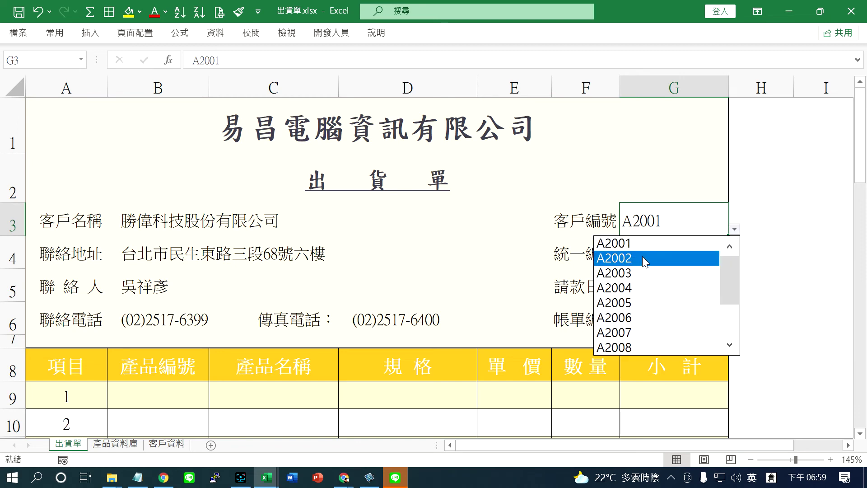
{"action": "left_click", "coordinate": [642, 257]}
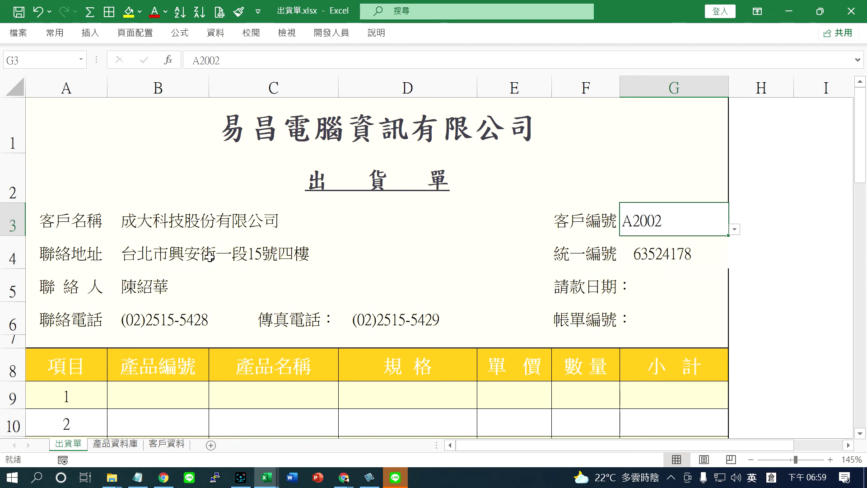
{"action": "left_click", "coordinate": [733, 230]}
{"action": "left_click", "coordinate": [639, 258]}
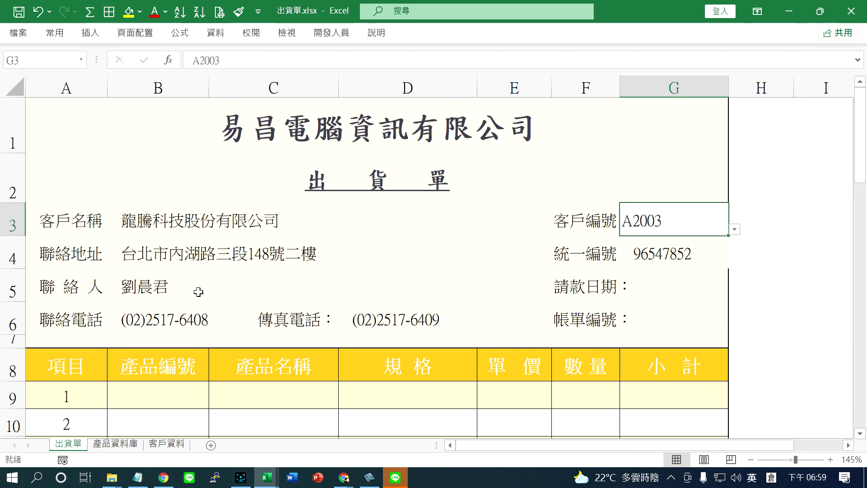
- Check the customer name formula in B3 and the contact-person formula in B5 against the G3 ID
{"action": "left_click", "coordinate": [147, 231]}
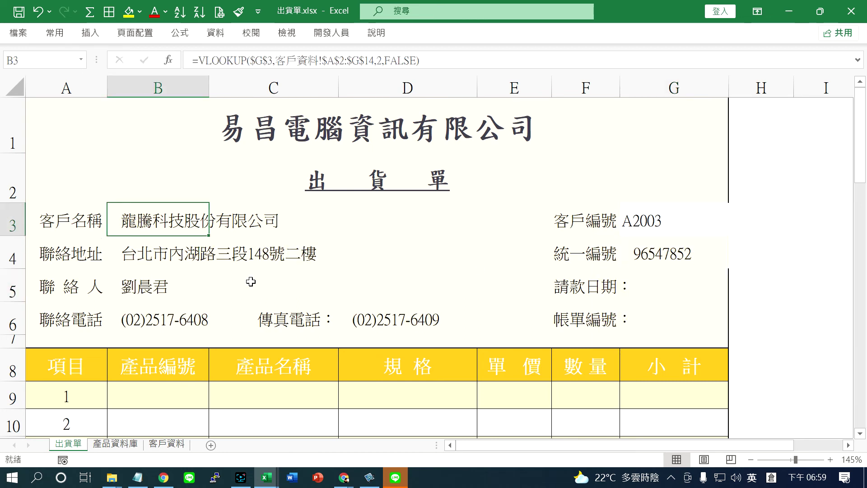
{"action": "left_click", "coordinate": [647, 224]}
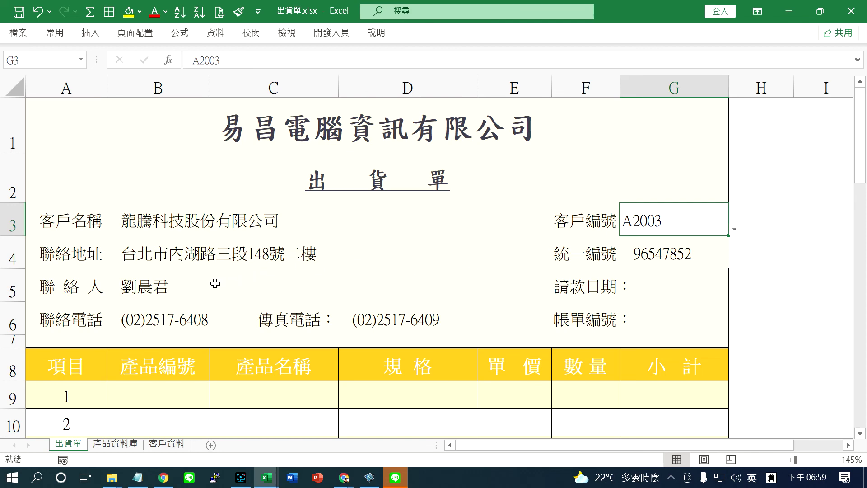
{"action": "left_click", "coordinate": [149, 285]}
{"action": "left_click", "coordinate": [152, 221]}
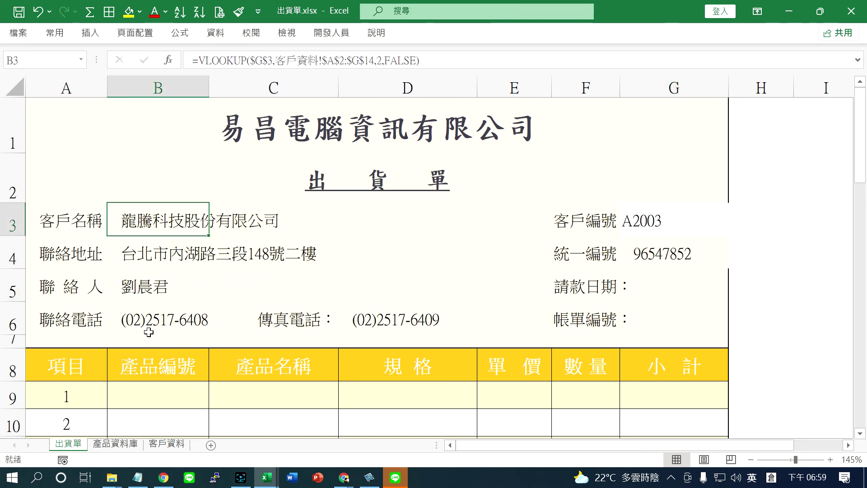
- On the 客戶資料 sheet, verify the selected customer's company name and contact person
{"action": "left_click", "coordinate": [166, 443]}
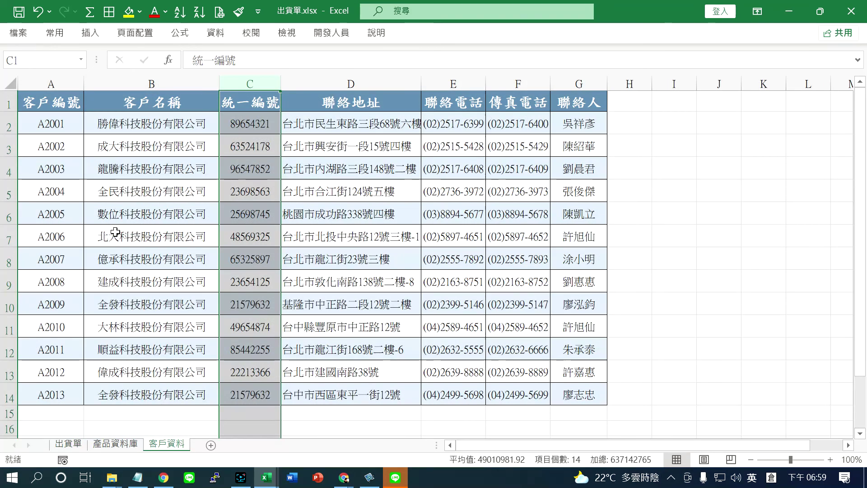
{"action": "left_click", "coordinate": [68, 170]}
{"action": "left_click", "coordinate": [110, 170]}
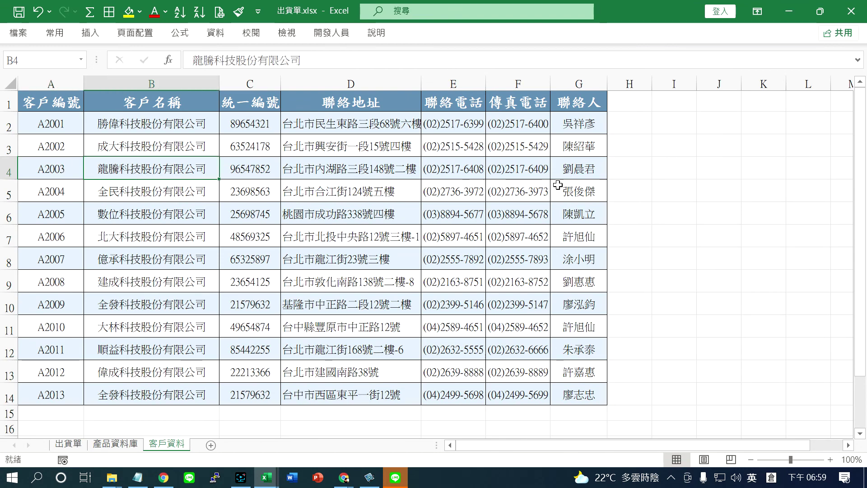
{"action": "left_click", "coordinate": [585, 175]}
- Back on 出貨單, leave G3 unchanged and review the B3 and B4 lookup formulas
{"action": "left_click", "coordinate": [72, 444]}
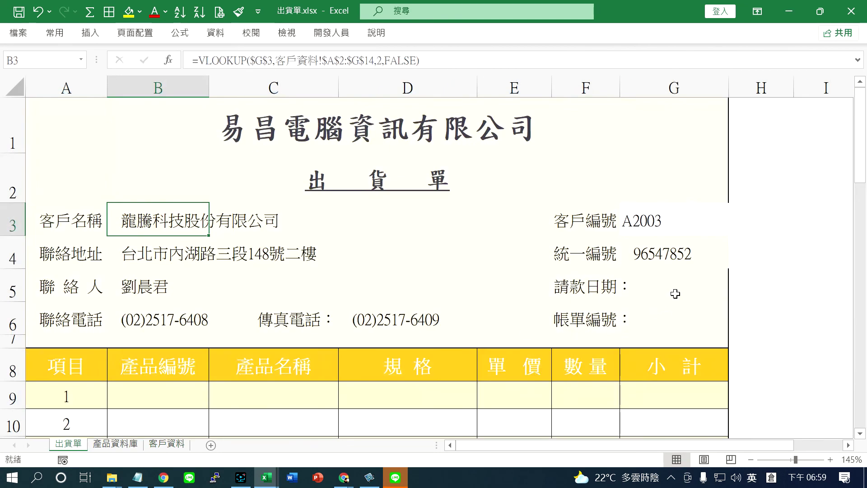
{"action": "left_click", "coordinate": [680, 224]}
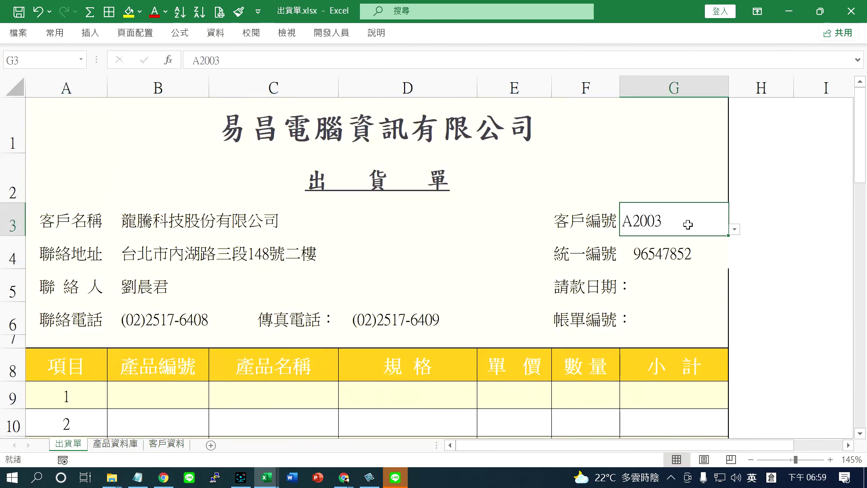
{"action": "left_click", "coordinate": [734, 229]}
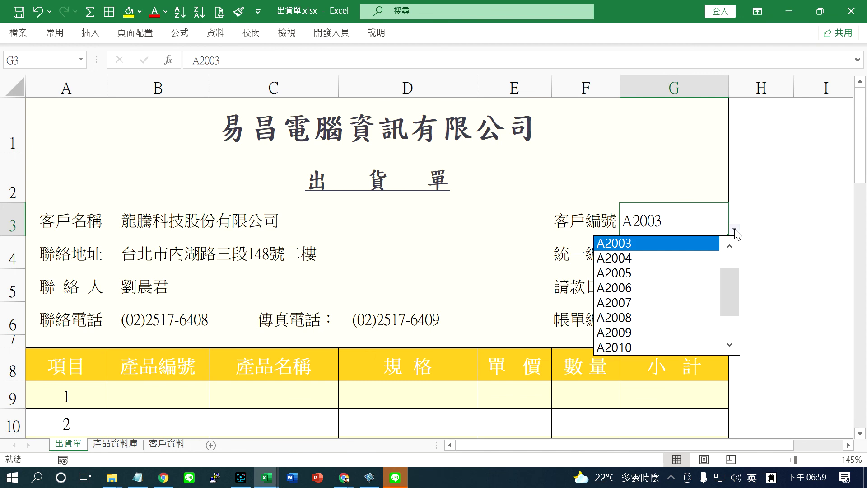
{"action": "left_click", "coordinate": [657, 226]}
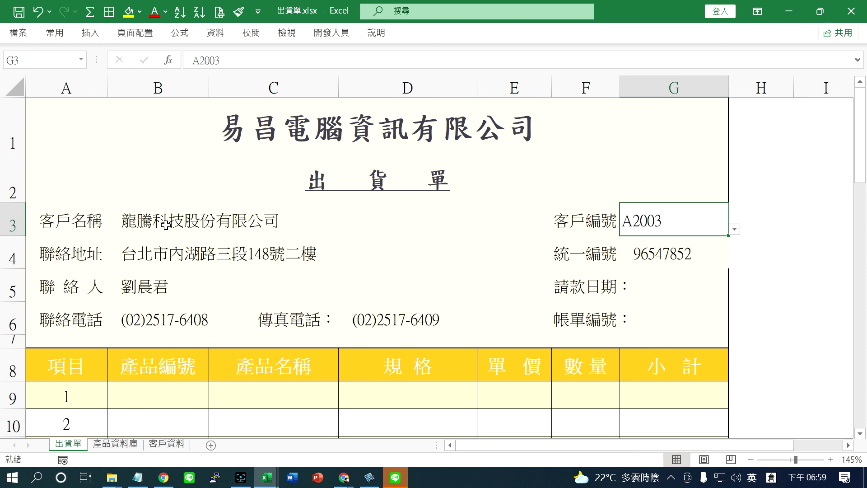
{"action": "left_click", "coordinate": [149, 217]}
{"action": "left_click", "coordinate": [149, 255]}
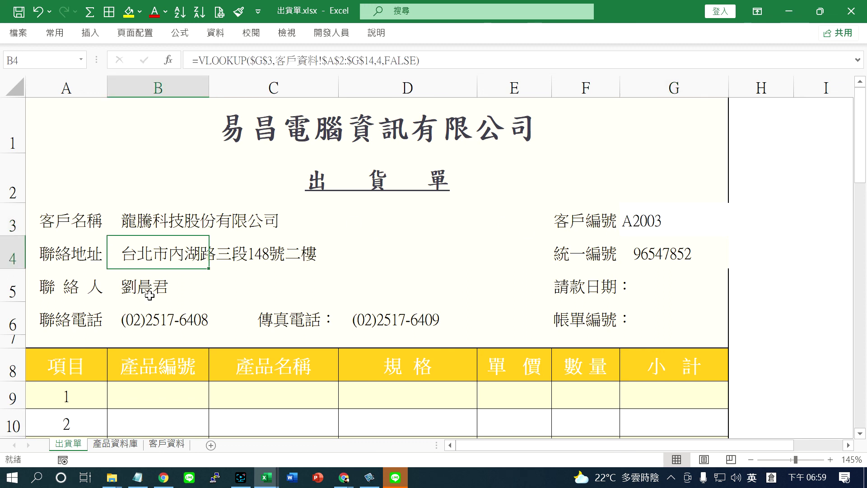